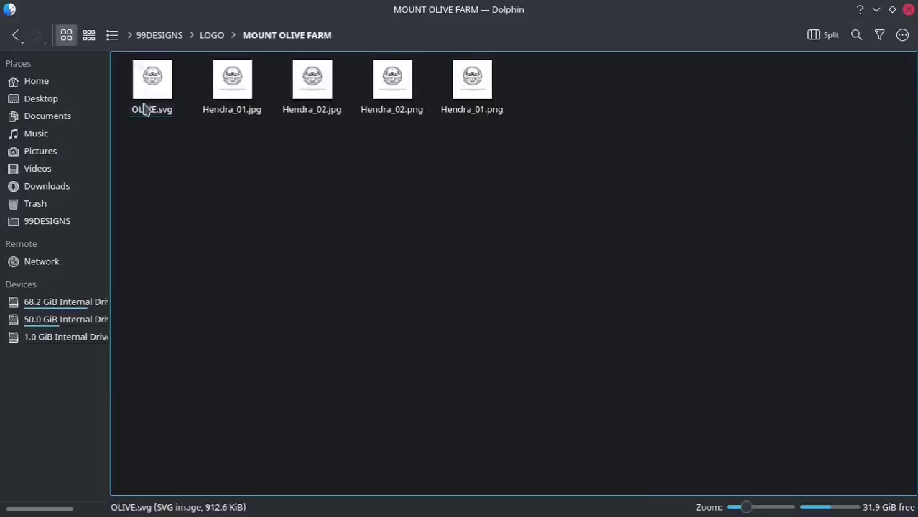
Open OLIVE.svg from the file manager so the Mount Olive Farms logo appears in Inkscape.
double_click(143, 109)
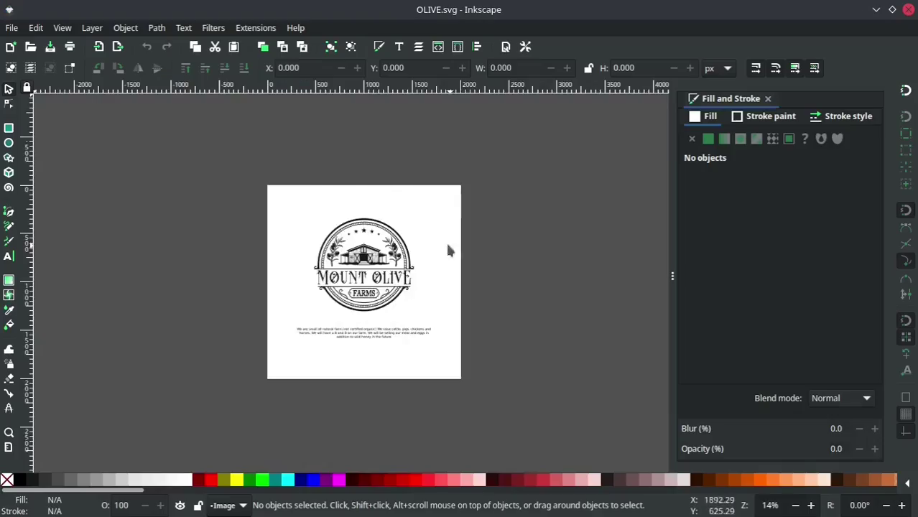
Turn on split outline/normal view mode and fit the whole page in view.
ctrl+scroll(445, 245, up, 2)
ctrl+scroll(428, 242, up, 1)
click(62, 28)
click(236, 111)
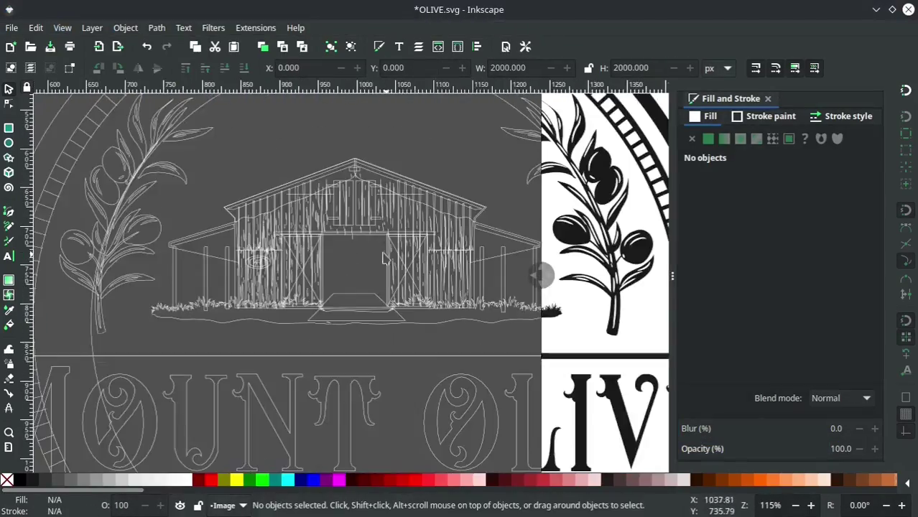
drag(539, 273, 154, 281)
key(5)
Change the logo group's ID from g4397 to test01 and save OLIVE.svg.
key(ctrl+a)
key(Escape)
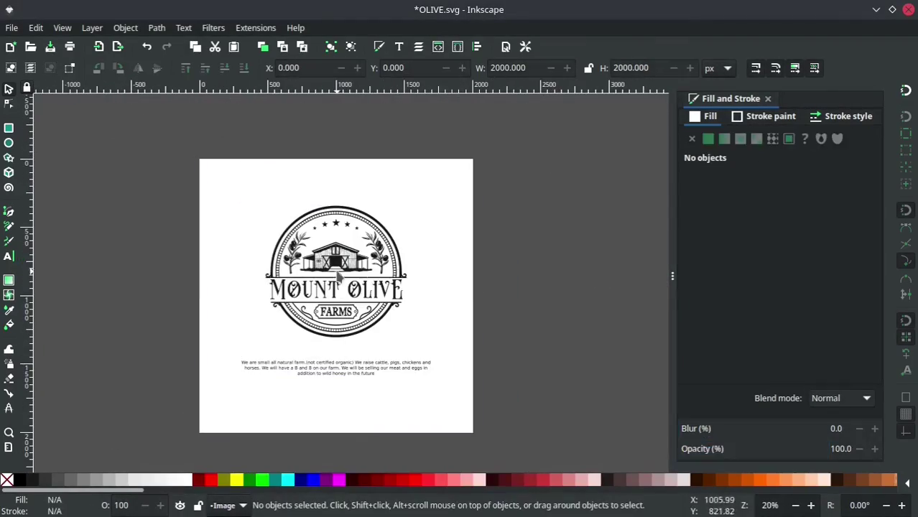
key(ctrl+a)
click(125, 27)
click(165, 60)
triple_click(720, 119)
text(test01)
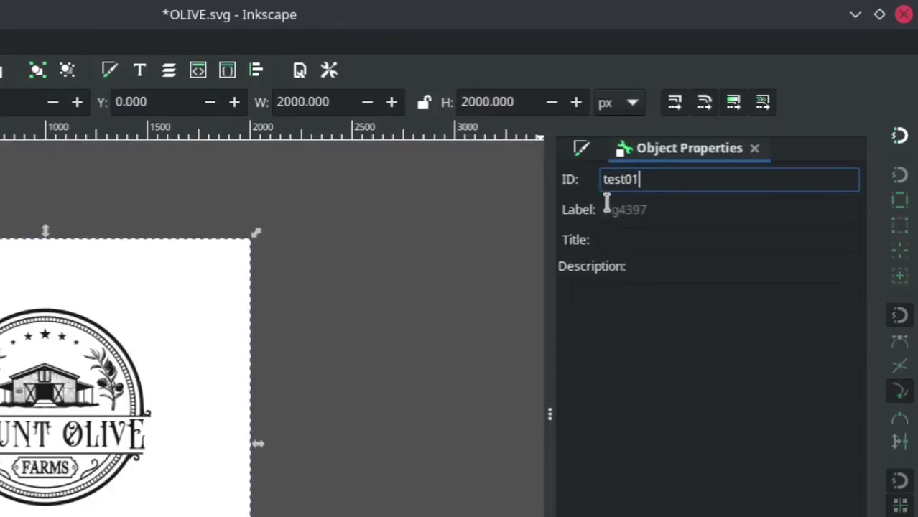
key(Return)
click(11, 27)
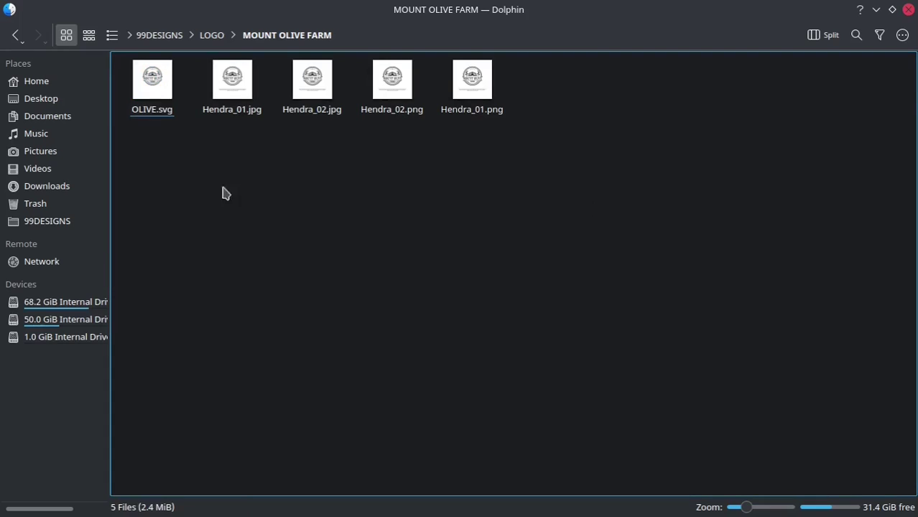
Open a terminal in the folder and run l7-export OLIVE.svg test01.
right_click(224, 193)
click(488, 380)
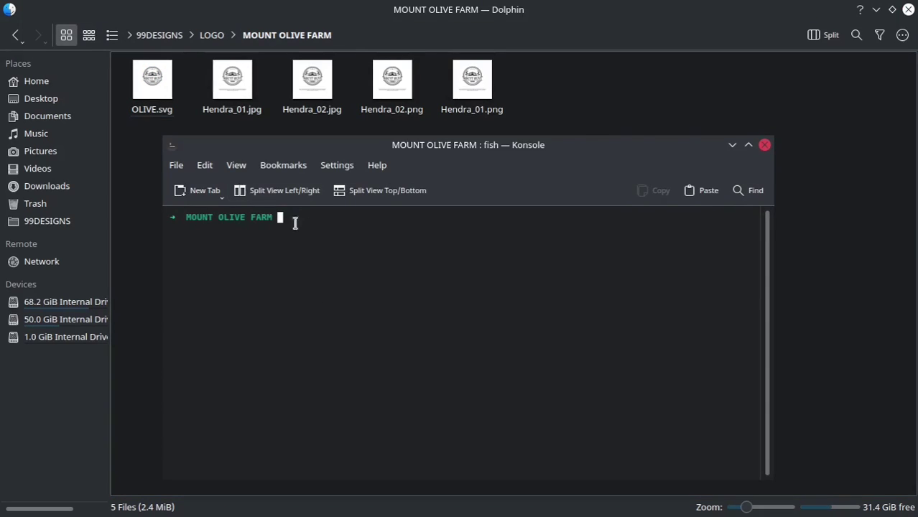
text(l7-export OLIVE.svg )
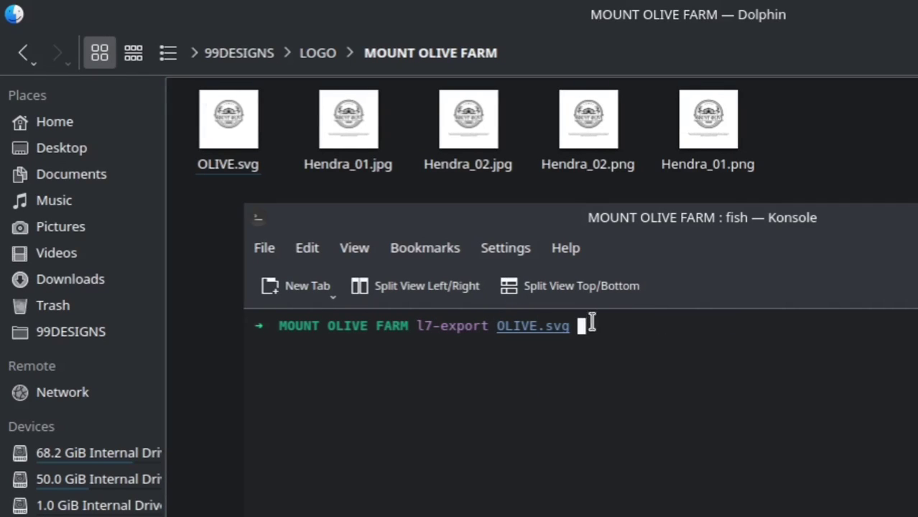
text(test01)
key(Return)
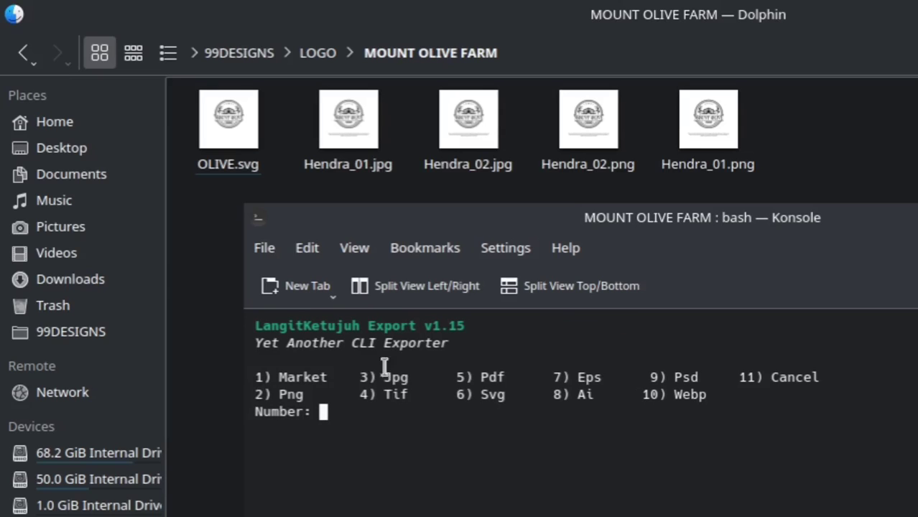
Choose Market (1) then Shutterstock (6), and check test01.eps in the new Shutterstock folder.
text(1)
key(Return)
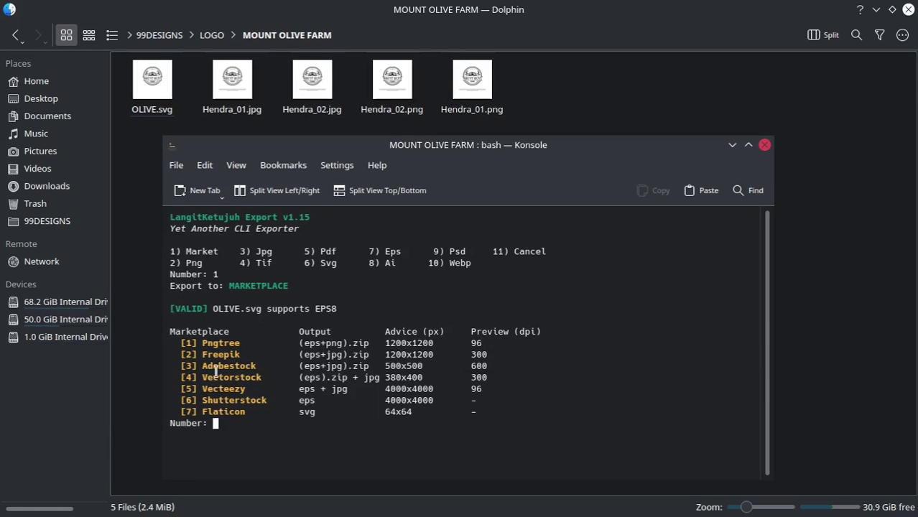
text(6)
key(Return)
drag(205, 165, 410, 161)
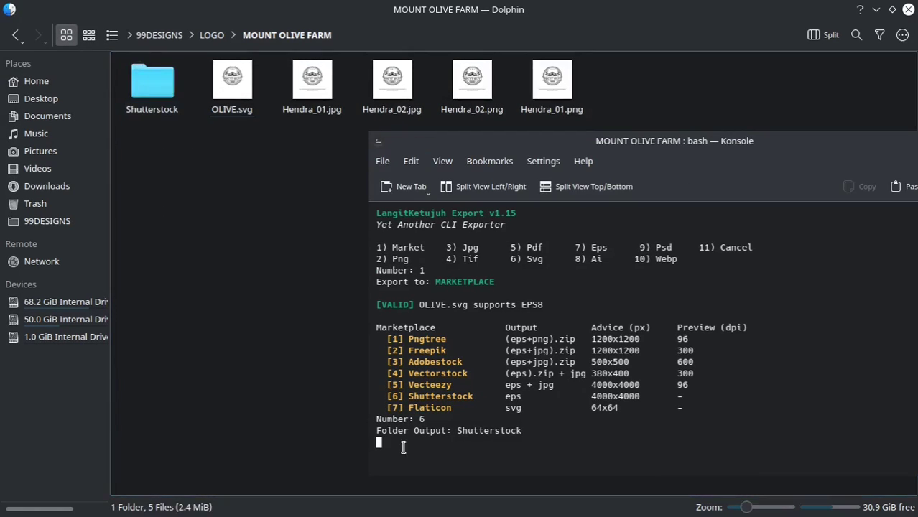
double_click(161, 85)
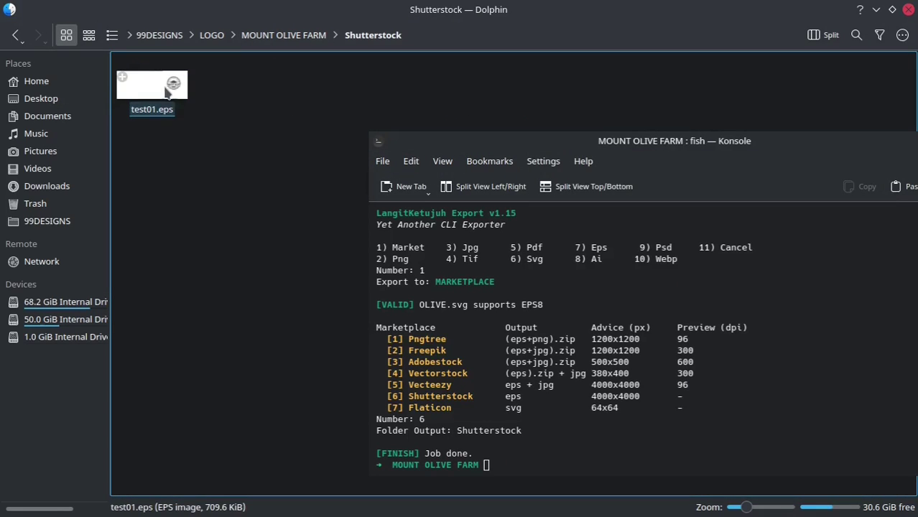
key(alt+Left)
click(534, 252)
Rerun l7-export and produce a merged CMYK vector PDF using options 5, 1, 2, y.
text(l)
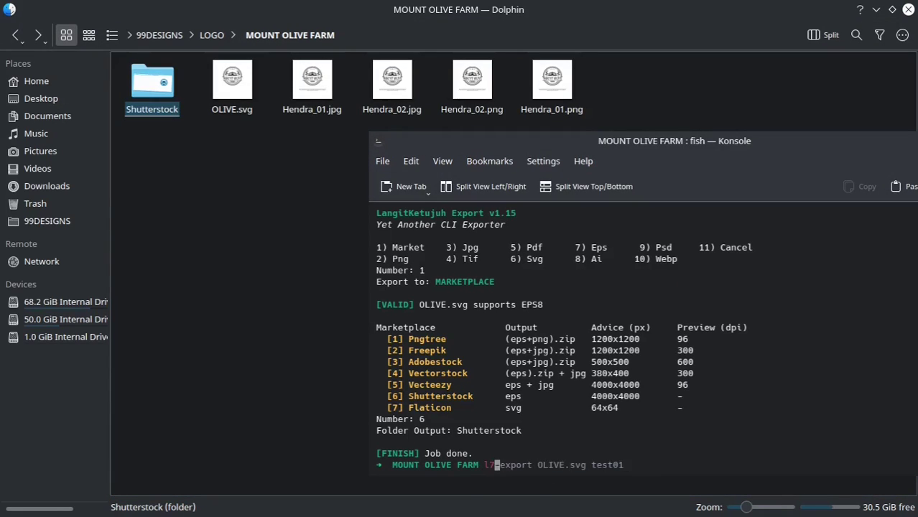
key(Right)
key(Return)
text(5)
key(Return)
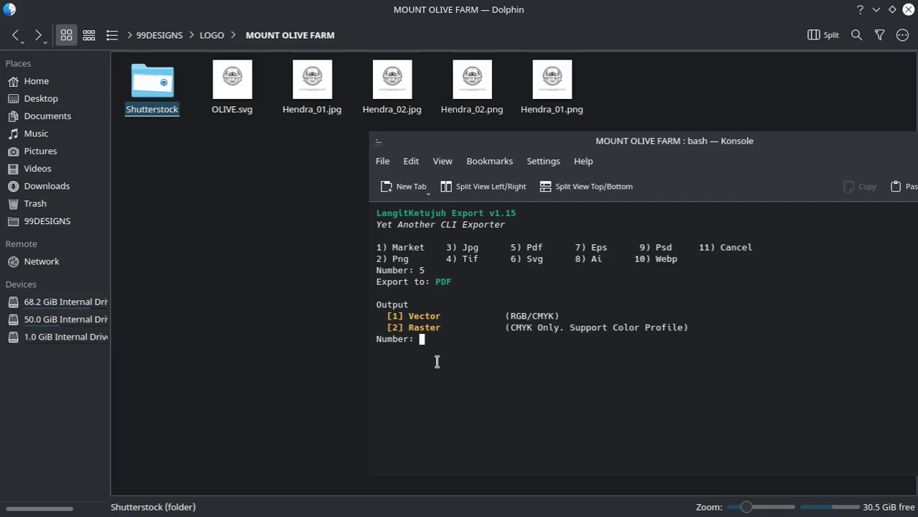
text(1)
key(Return)
text(2)
key(Return)
text(y)
key(Return)
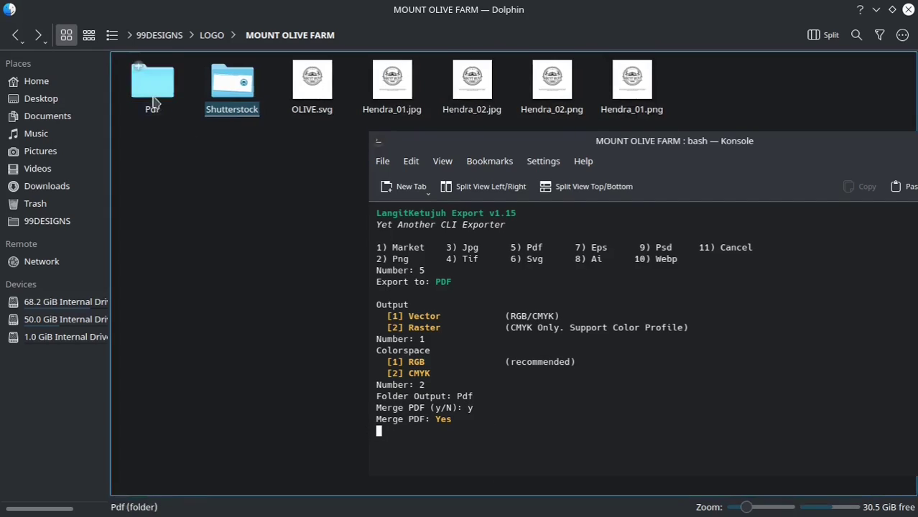
Check the new Pdf folder, then return to the MOUNT OLIVE FARM folder.
click(153, 103)
key(alt+Left)
key(alt+Right)
key(alt+Left)
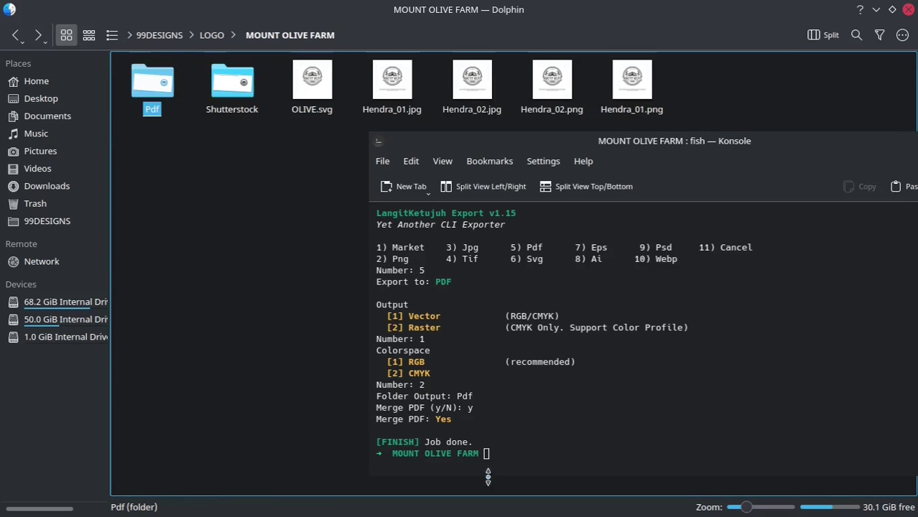
Rerun l7-export and produce the CMYK AI file test01-cmyk.ai using options 8, 2.
click(487, 477)
text(l7)
key(Right)
key(Return)
text(8)
key(Return)
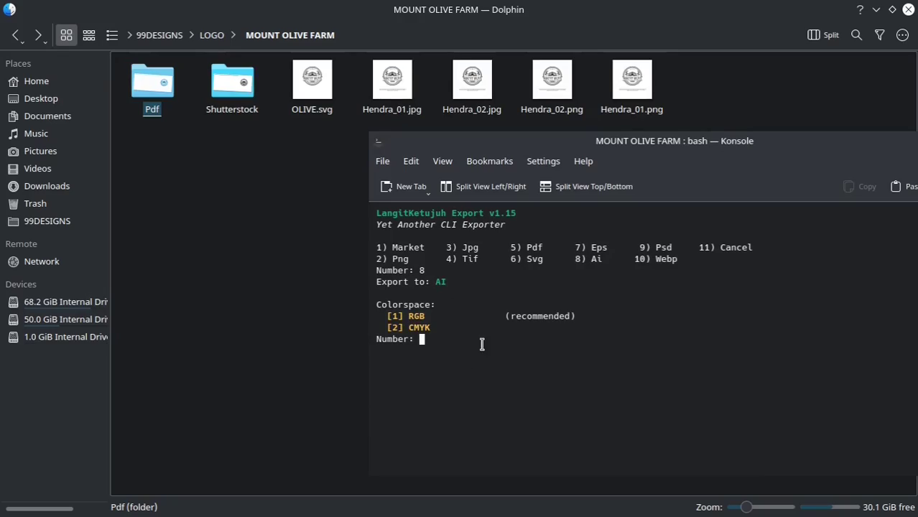
text(2)
key(Return)
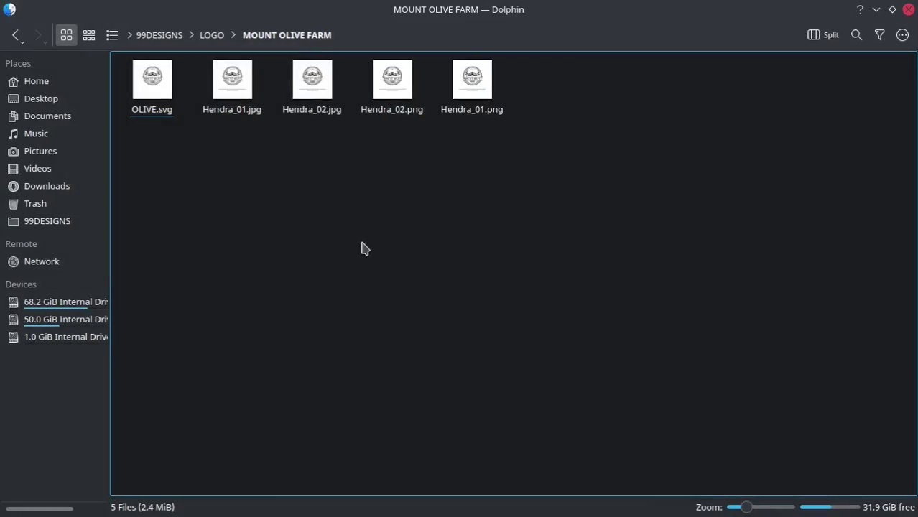
Reopen OLIVE.svg in Inkscape through Dolphin's Open With menu.
click(146, 110)
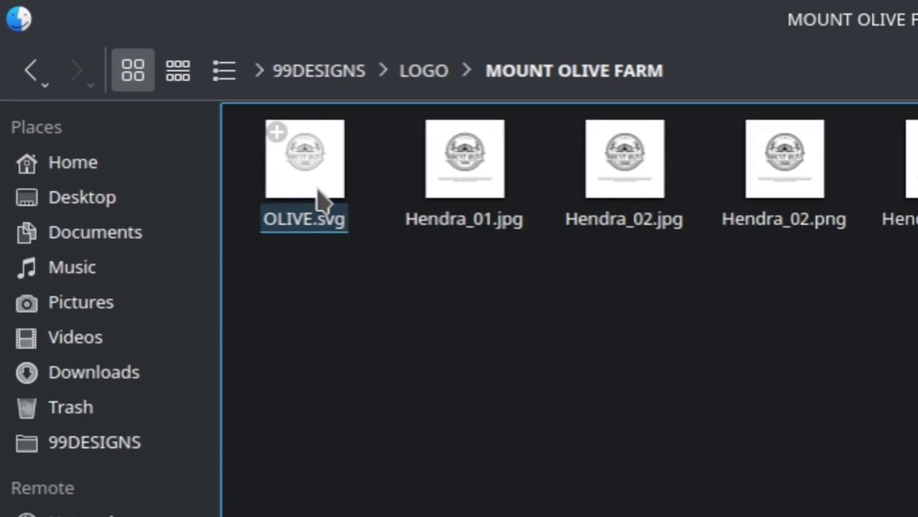
right_click(317, 189)
click(452, 209)
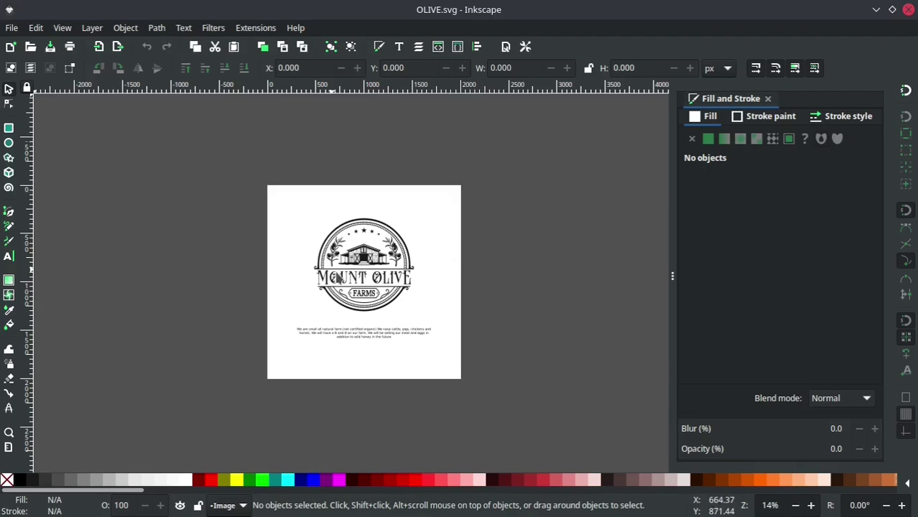
scroll(369, 267, up, 1)
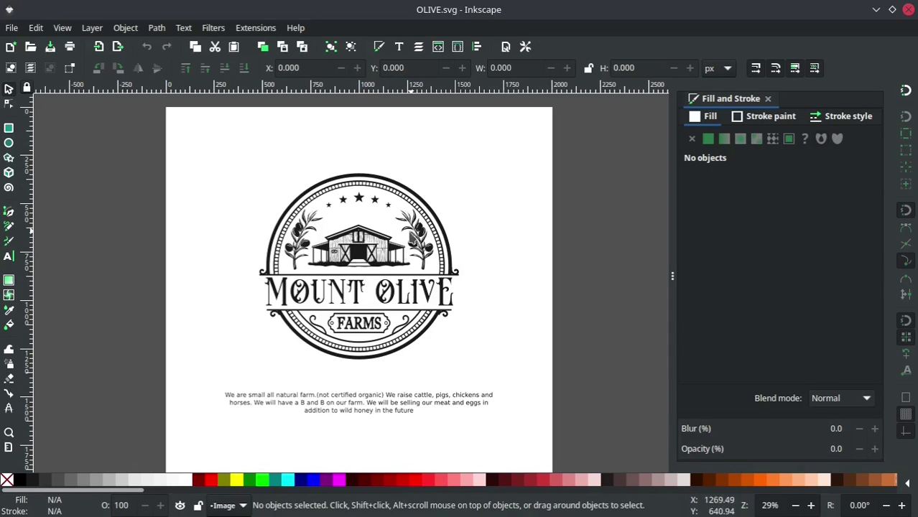
scroll(401, 258, up, 4)
scroll(401, 258, down, 5)
scroll(402, 258, up, 3)
scroll(402, 258, down, 3)
scroll(401, 258, down, 1)
scroll(374, 253, up, 3)
ctrl+click(427, 253)
scroll(432, 256, up, 3)
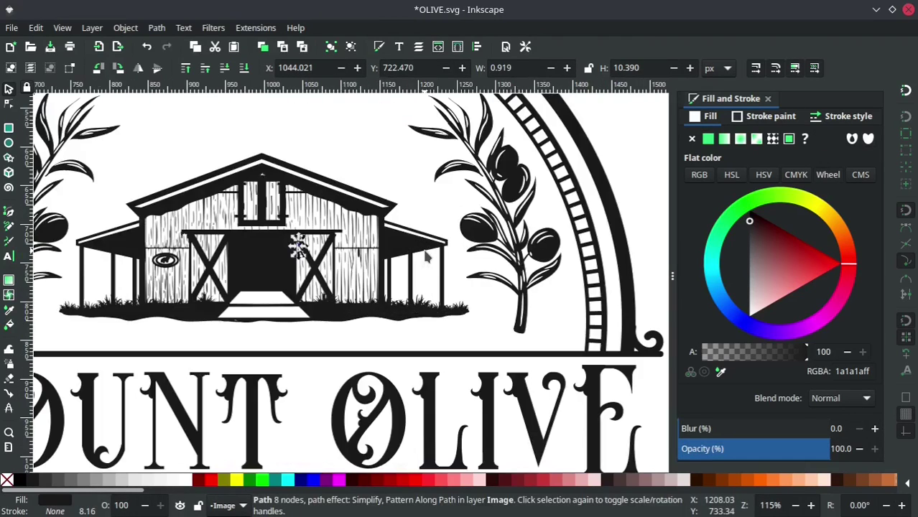
ctrl+click(432, 256)
scroll(491, 240, down, 3)
click(605, 217)
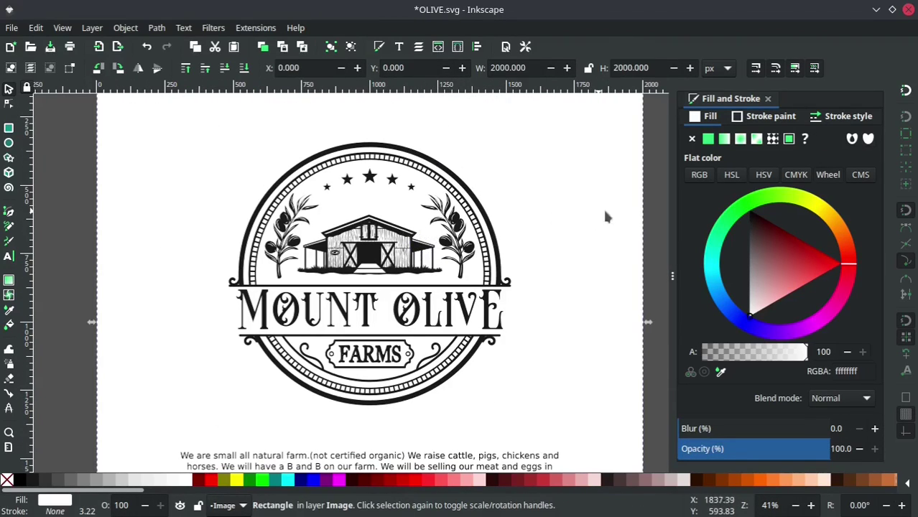
click(653, 221)
click(63, 27)
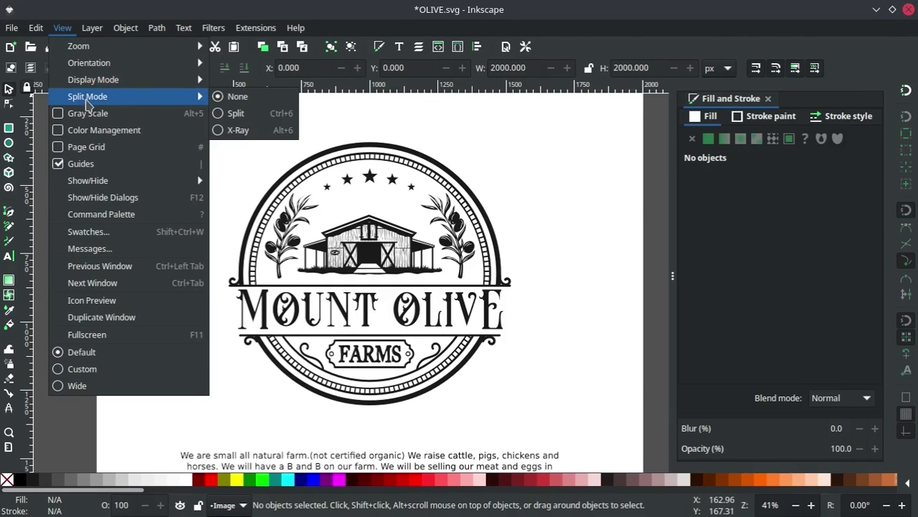
Use split outline view and zoom to inspect the barn, olive branches and lettering.
click(225, 112)
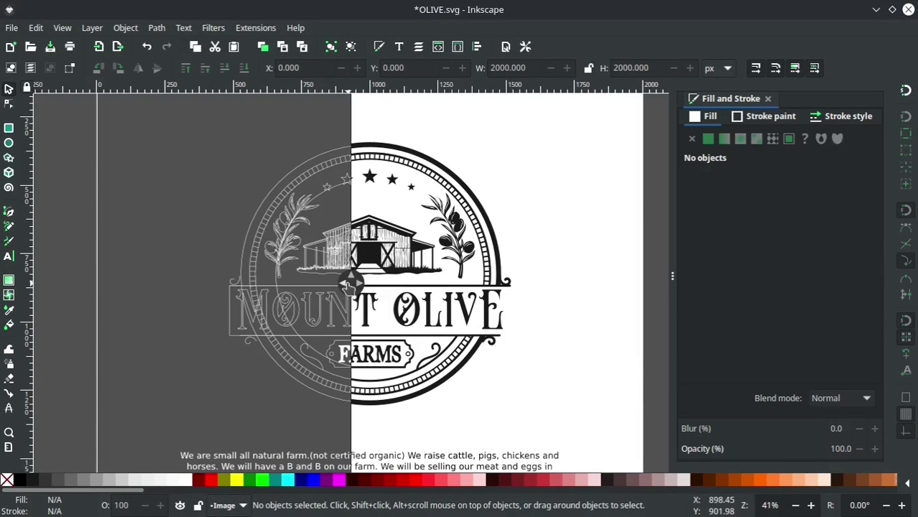
drag(347, 282, 542, 275)
ctrl+scroll(368, 245, up, 1)
ctrl+scroll(331, 273, up, 2)
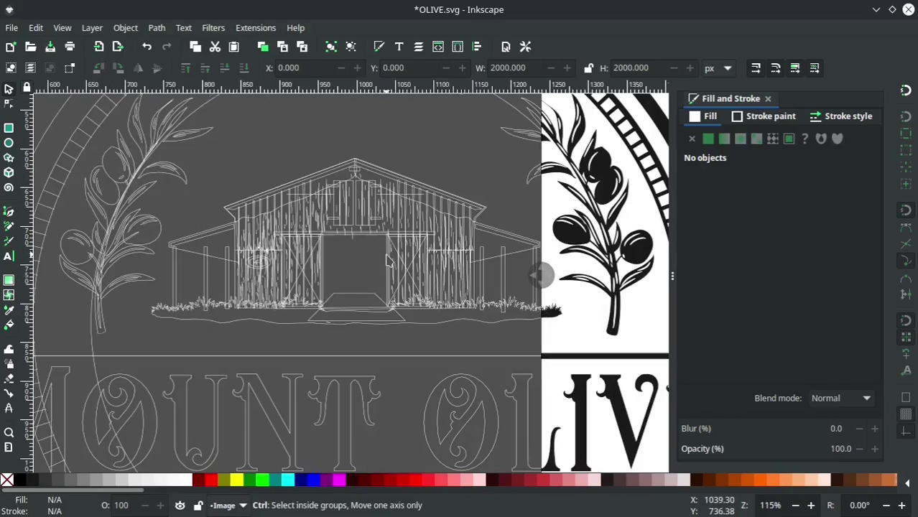
ctrl+scroll(293, 302, down, 3)
ctrl+scroll(453, 262, up, 2)
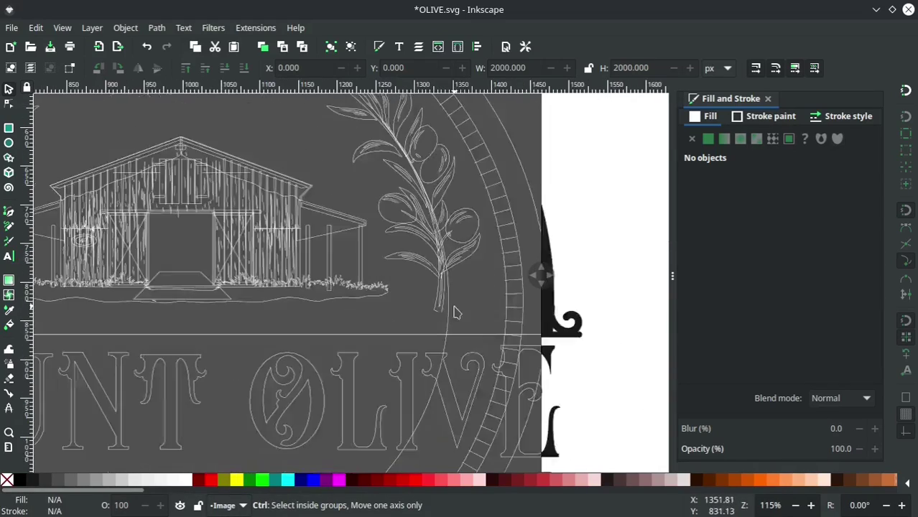
ctrl+scroll(453, 262, up, 1)
ctrl+scroll(451, 263, down, 3)
ctrl+scroll(381, 348, up, 3)
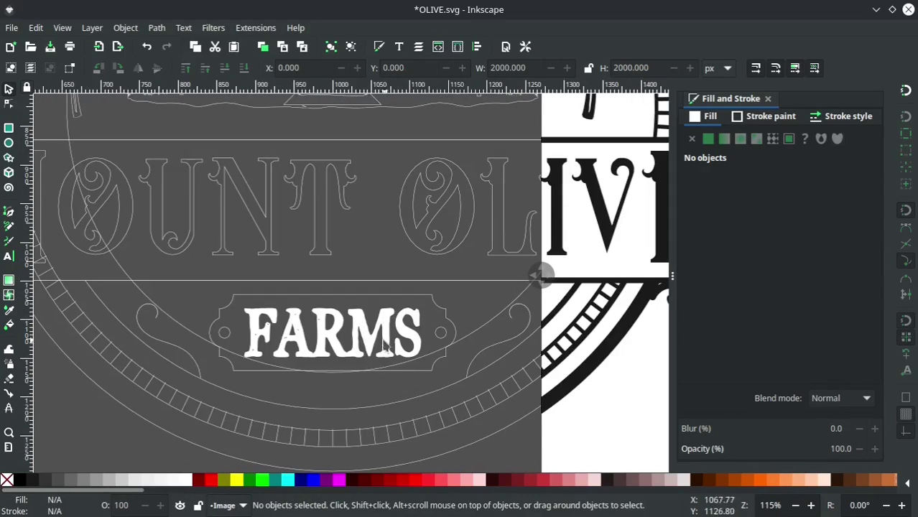
ctrl+scroll(335, 331, down, 3)
ctrl+scroll(336, 331, down, 2)
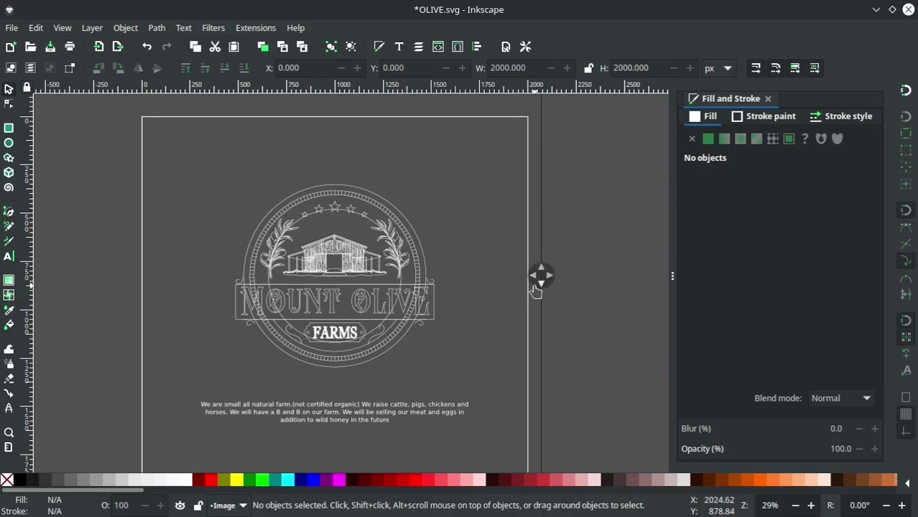
Restore normal rendering across the whole canvas showing the full logo.
drag(528, 288, 19, 290)
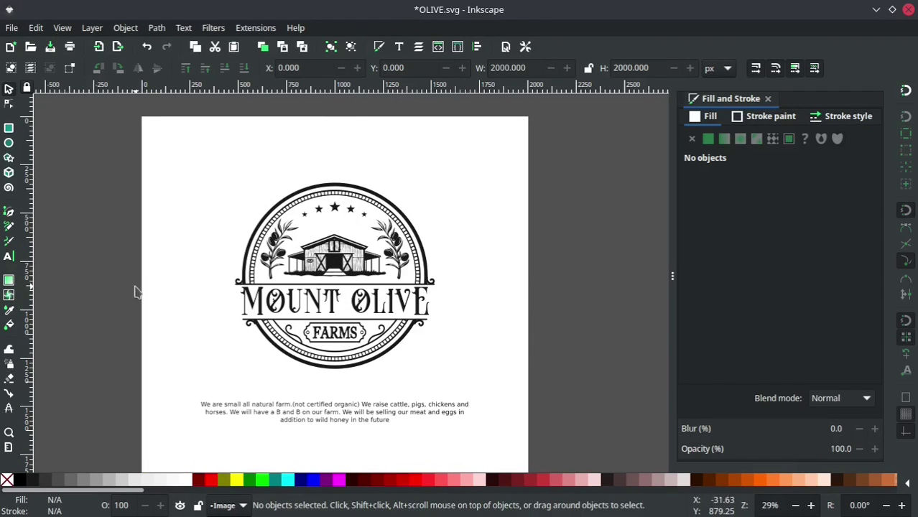
ctrl+scroll(337, 265, down, 2)
ctrl+scroll(338, 266, up, 2)
Combine the logo and white background into one two-object group and select it.
ctrl+scroll(338, 265, down, 1)
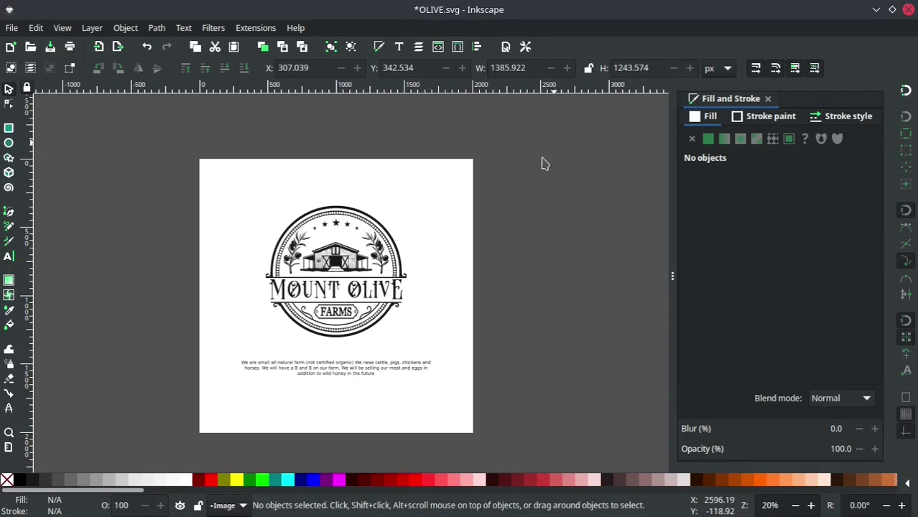
drag(556, 141, 140, 436)
right_click(345, 258)
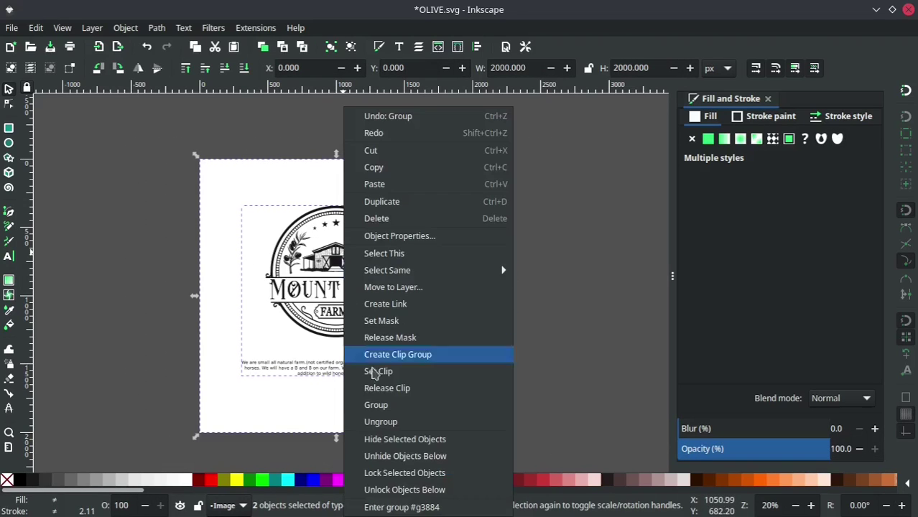
click(388, 406)
click(586, 301)
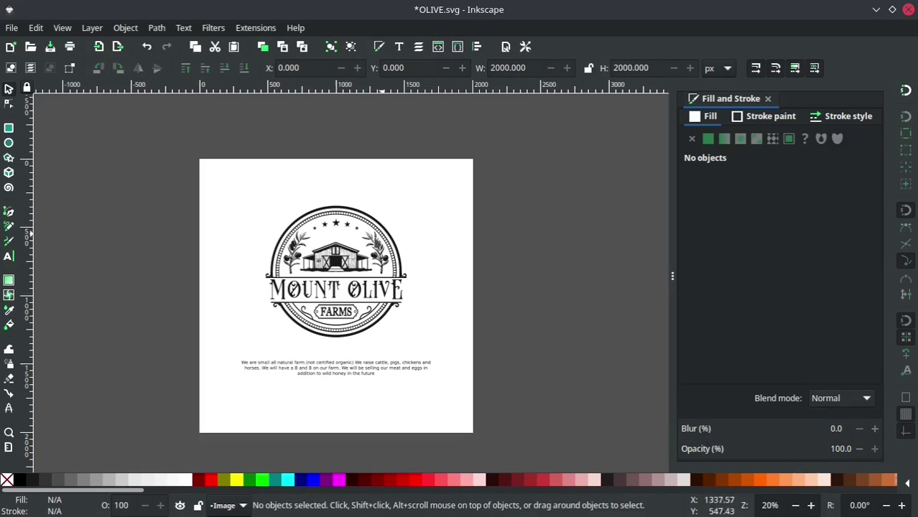
click(297, 254)
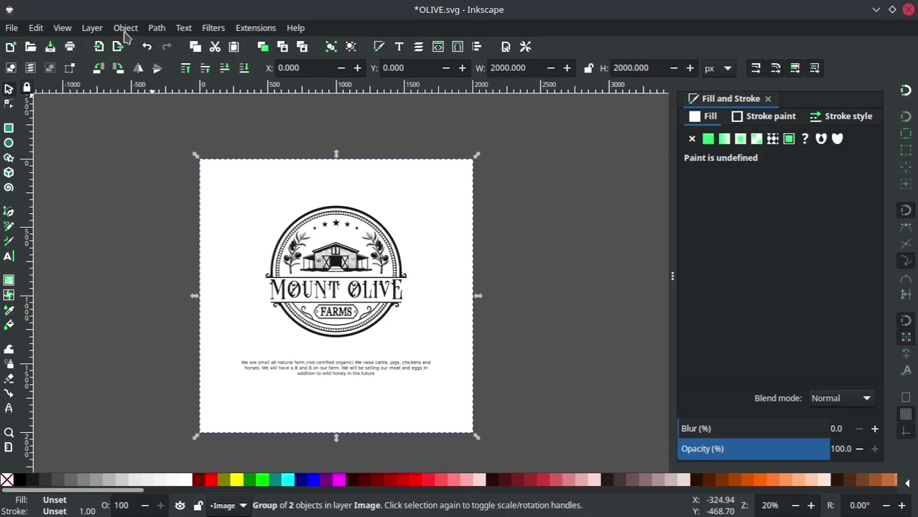
click(125, 29)
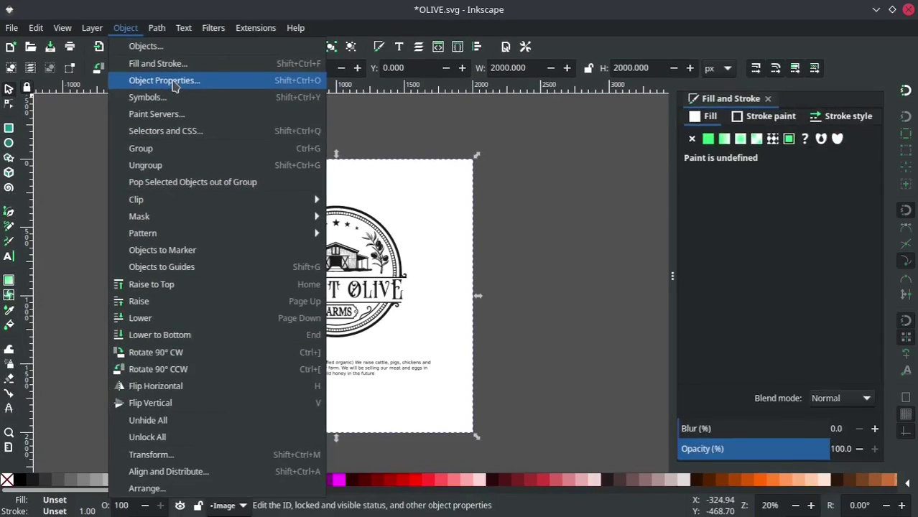
Change the new group's ID from g4397 to test01 in Object Properties.
click(234, 130)
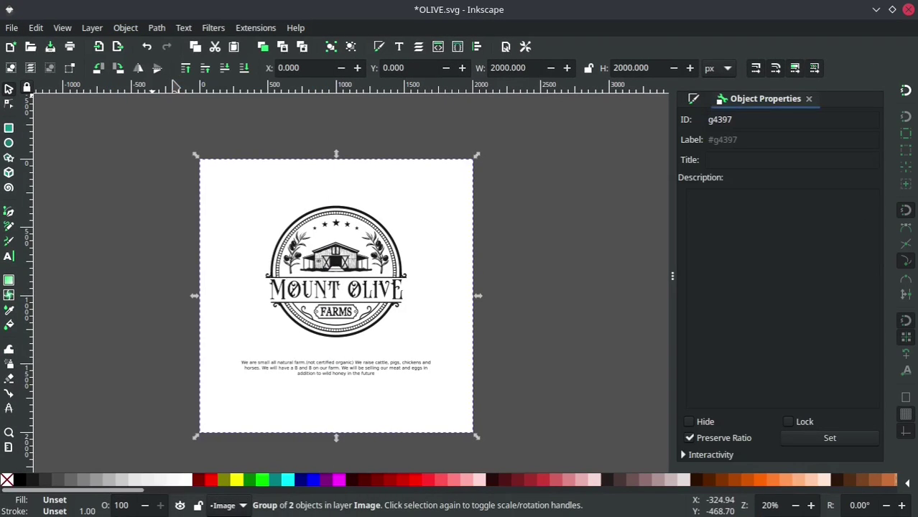
click(695, 120)
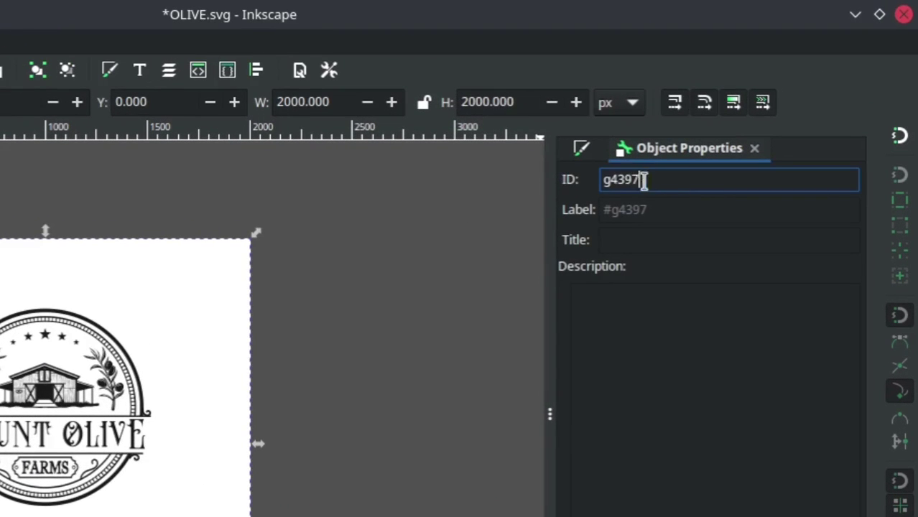
drag(644, 180, 511, 190)
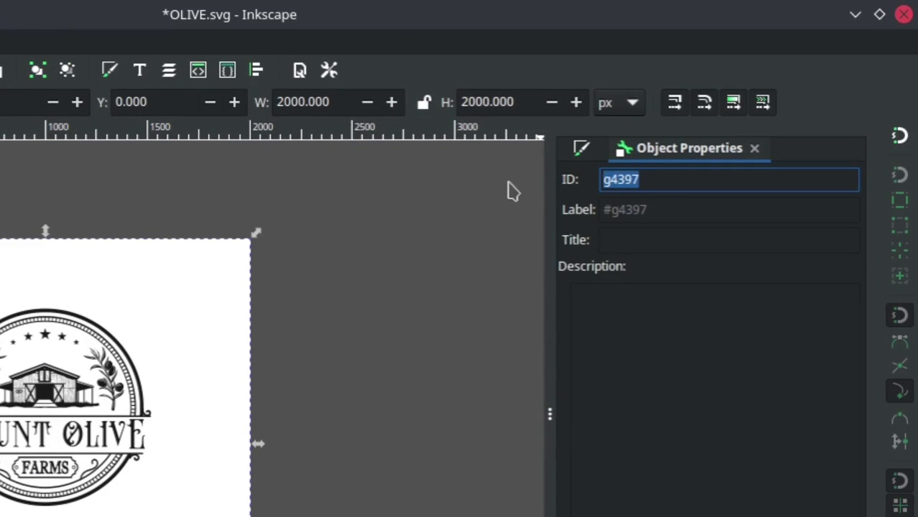
text(test01)
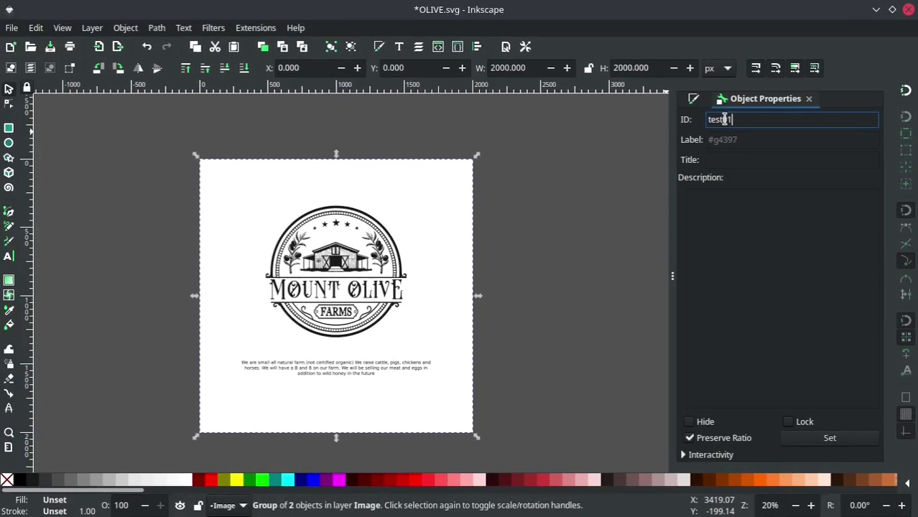
click(823, 444)
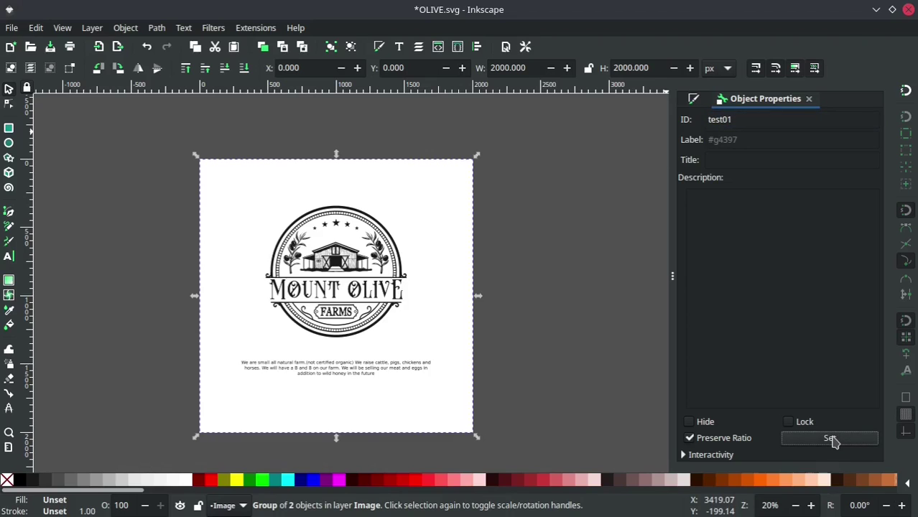
click(541, 237)
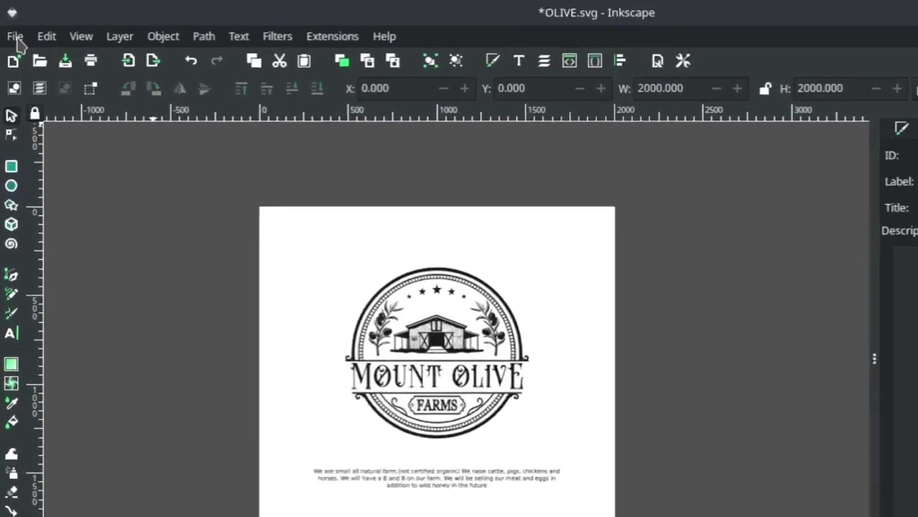
Save OLIVE.svg and close Inkscape.
click(12, 28)
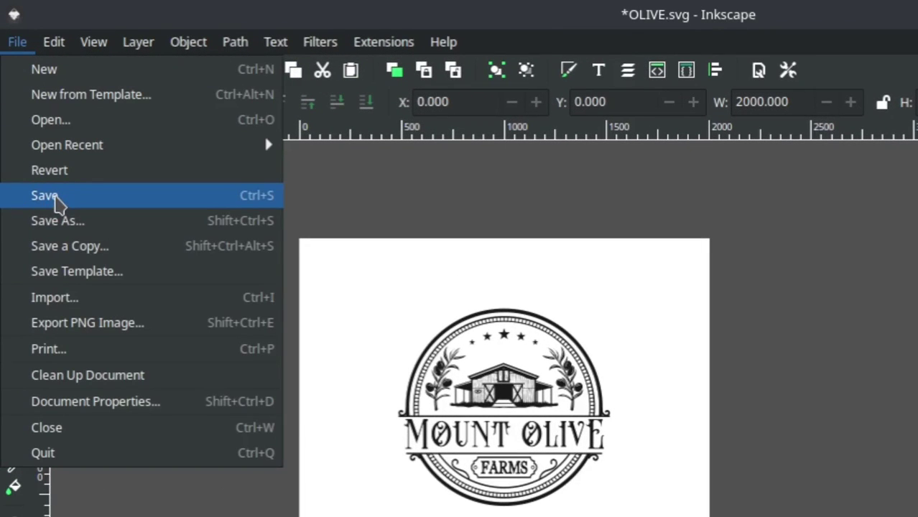
click(58, 197)
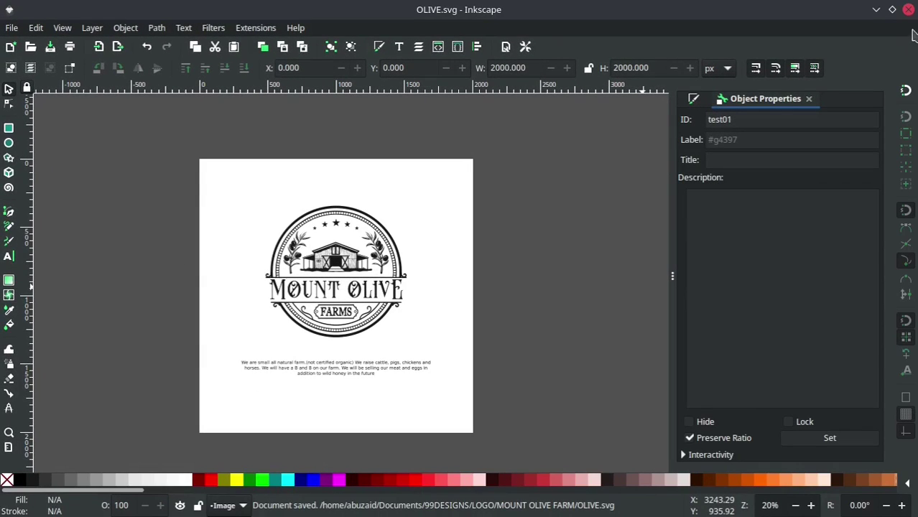
click(908, 9)
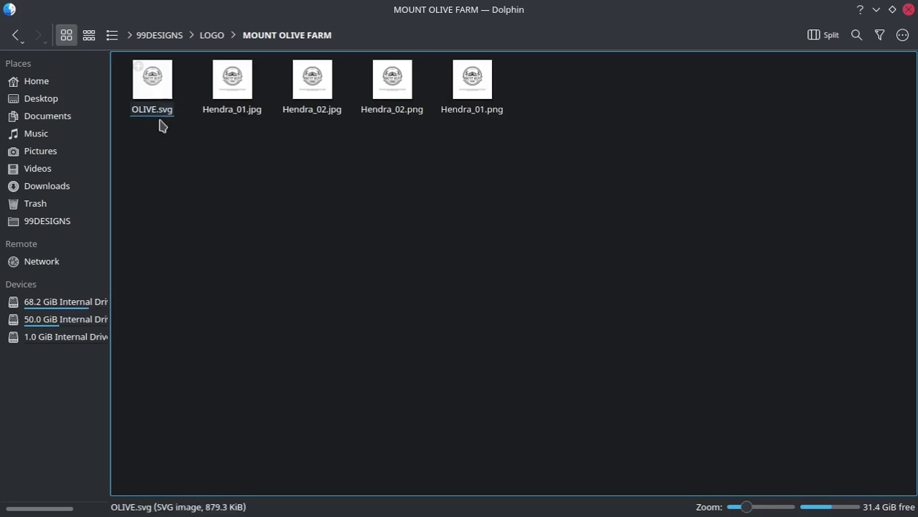
Open a Konsole terminal in the MOUNT OLIVE FARM folder and position its window.
right_click(225, 198)
mouse_move(329, 316)
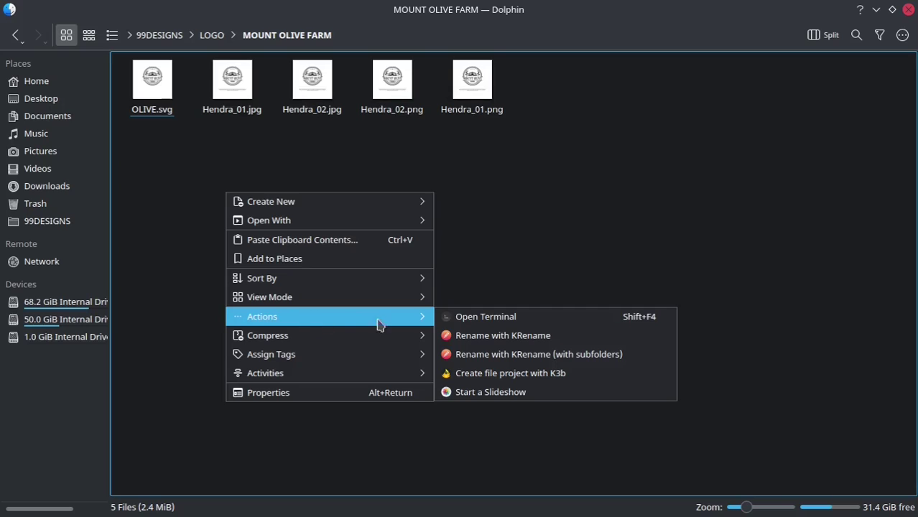
click(496, 317)
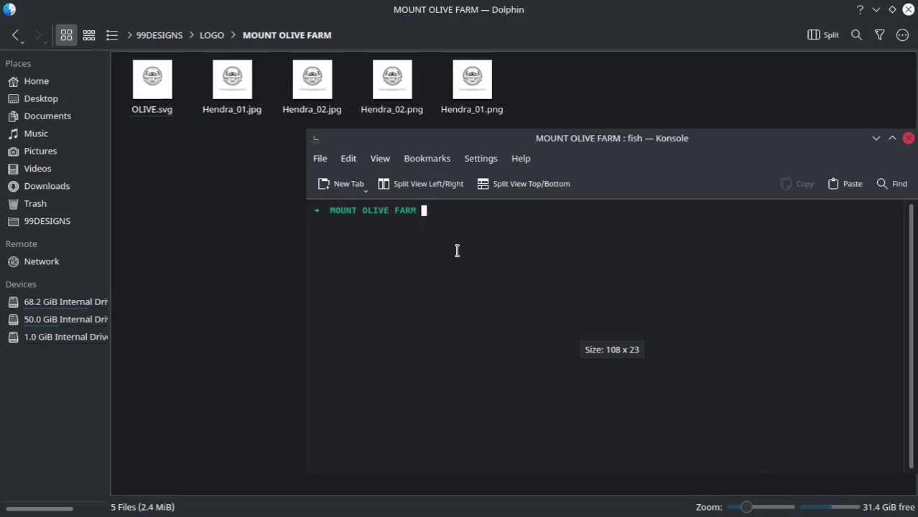
mouse_move(440, 151)
mouse_down()
mouse_move(278, 162)
mouse_move(293, 148)
mouse_up()
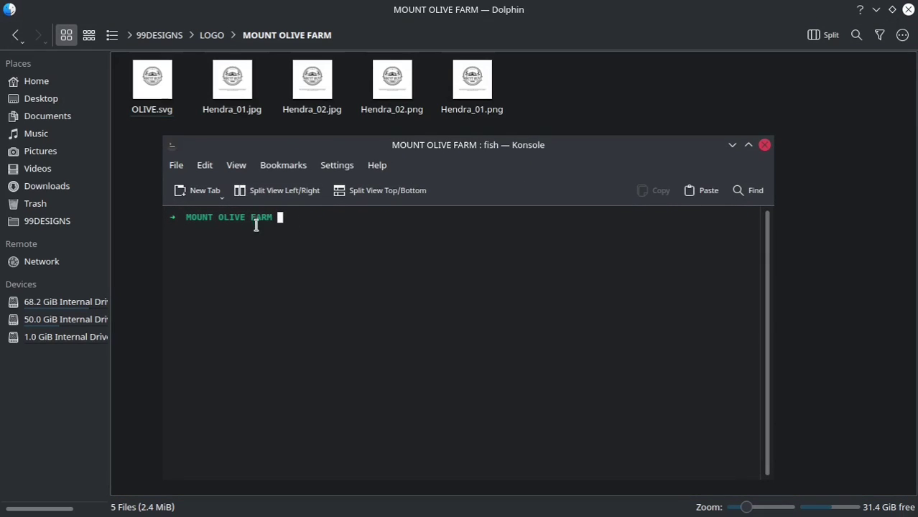
drag(187, 217, 267, 217)
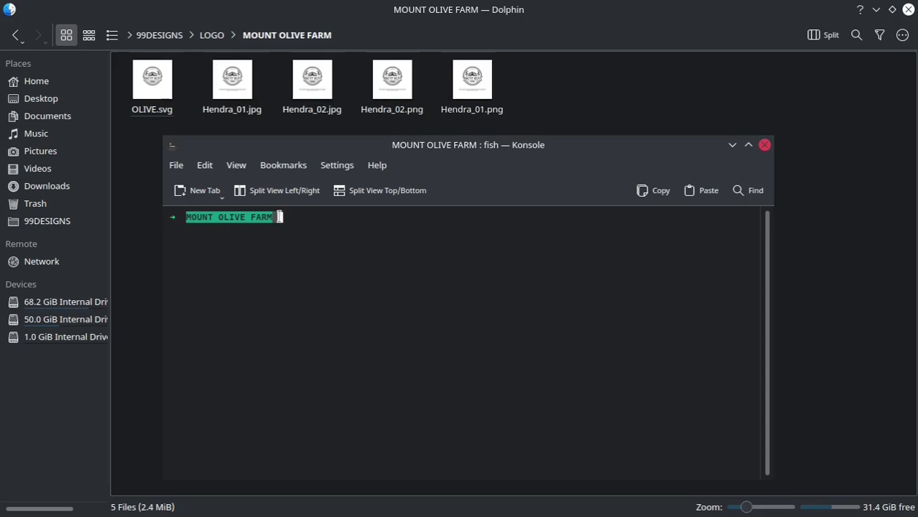
click(252, 217)
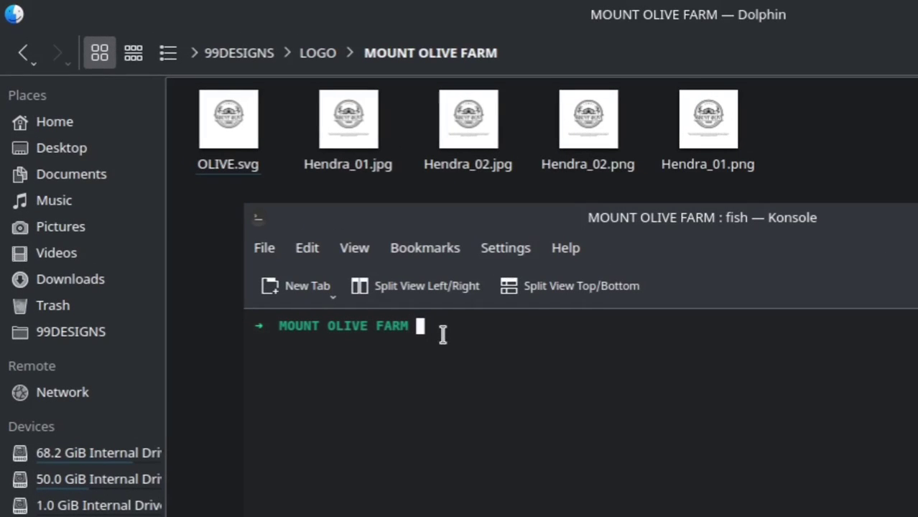
Run l7-export OLIVE.svg test01 to bring up the LangitKetujuh Export format menu.
text(l7-ex)
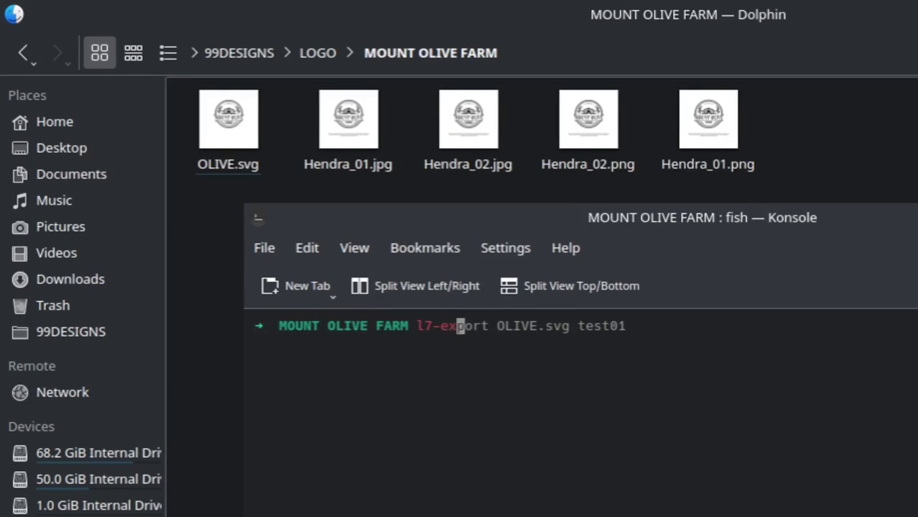
text(port)
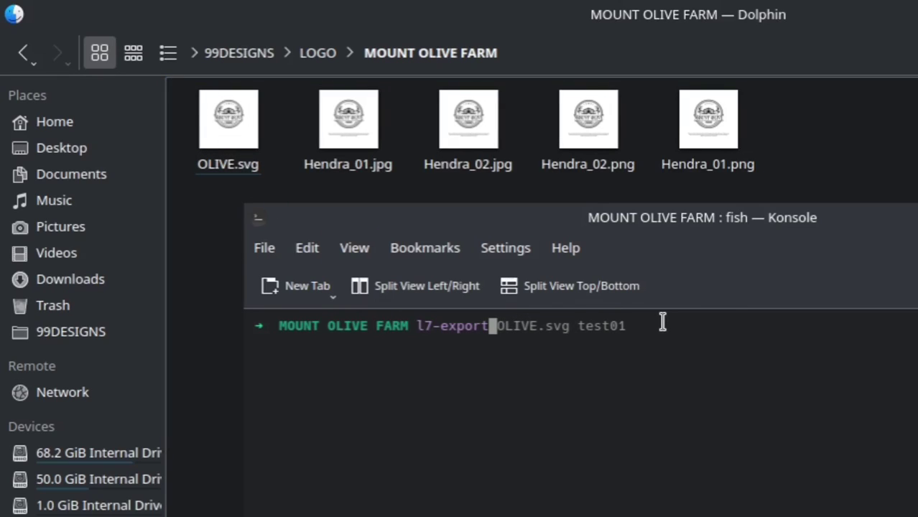
key(Right)
key(BackSpace)
key(BackSpace)
key(BackSpace)
key(BackSpace)
key(BackSpace)
key(BackSpace)
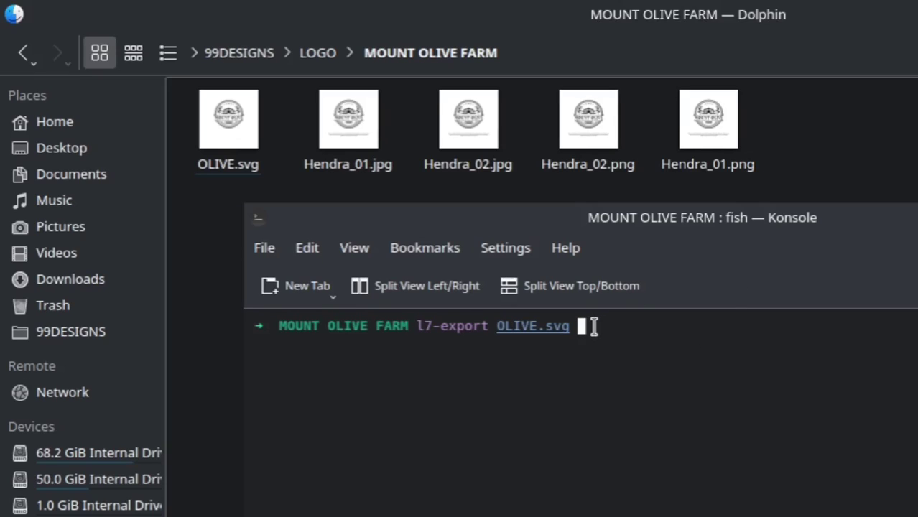
text(test01)
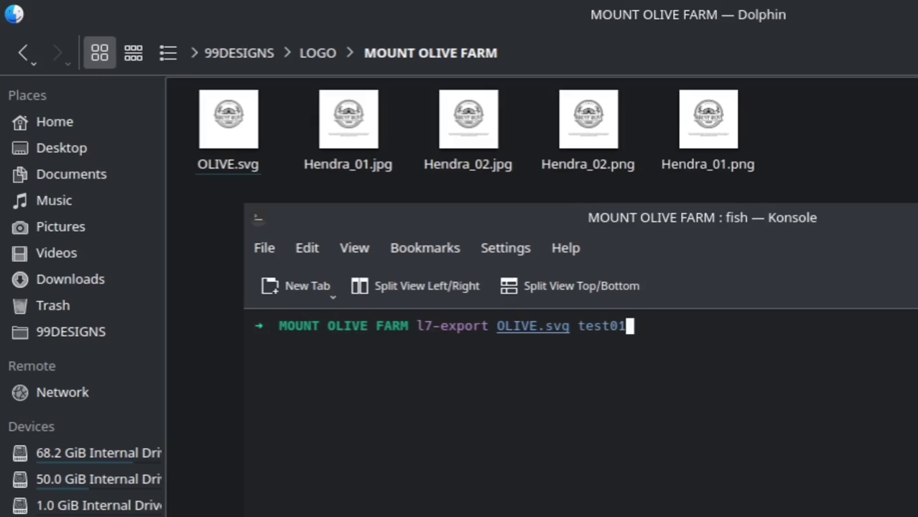
key(Return)
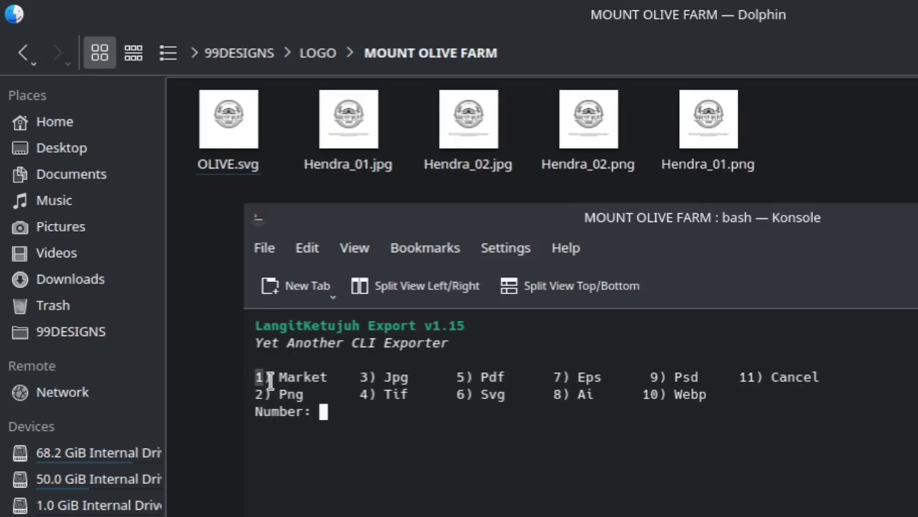
Finish the EPS export by choosing the Market option (1) and Shutterstock as the marketplace.
click(325, 410)
text(1)
key(Return)
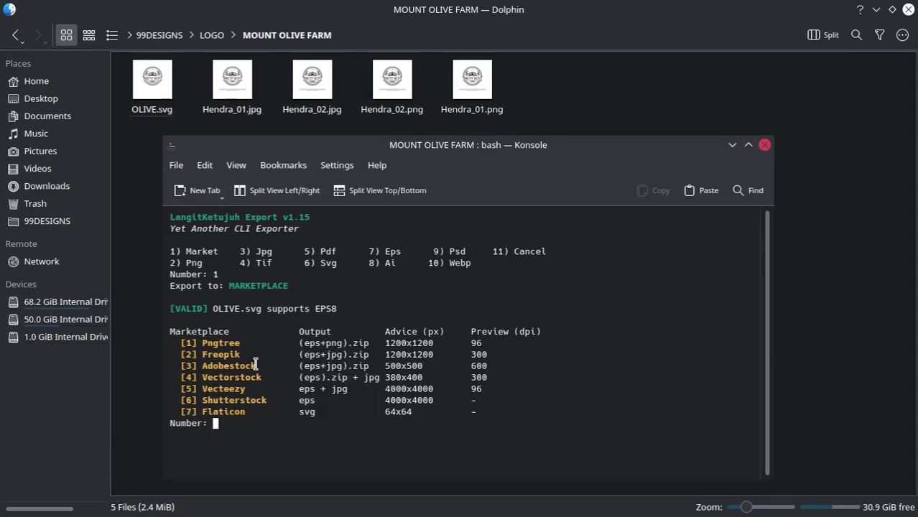
mouse_move(203, 343)
mouse_down()
mouse_move(241, 344)
mouse_move(260, 368)
mouse_up()
click(223, 382)
drag(190, 401, 194, 402)
click(230, 437)
text(6)
key(Return)
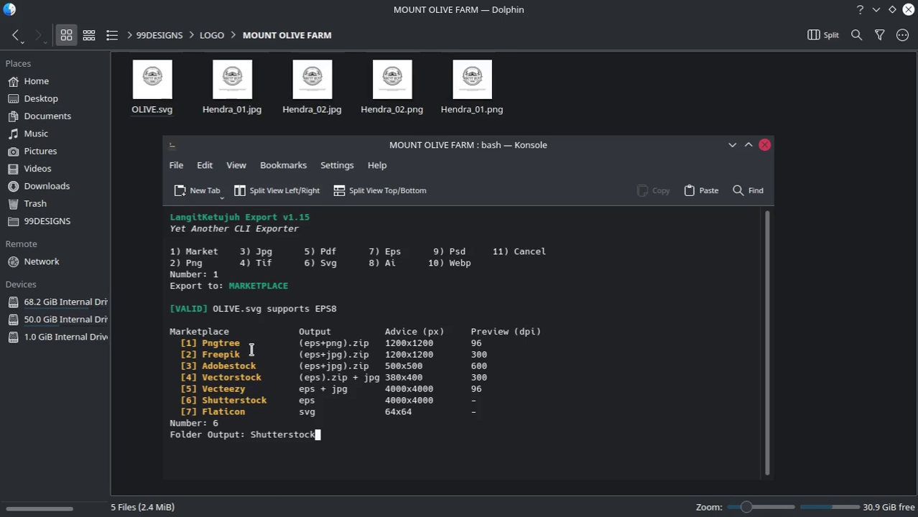
Move the Konsole window right and set it to Keep Above Others.
drag(214, 147, 420, 143)
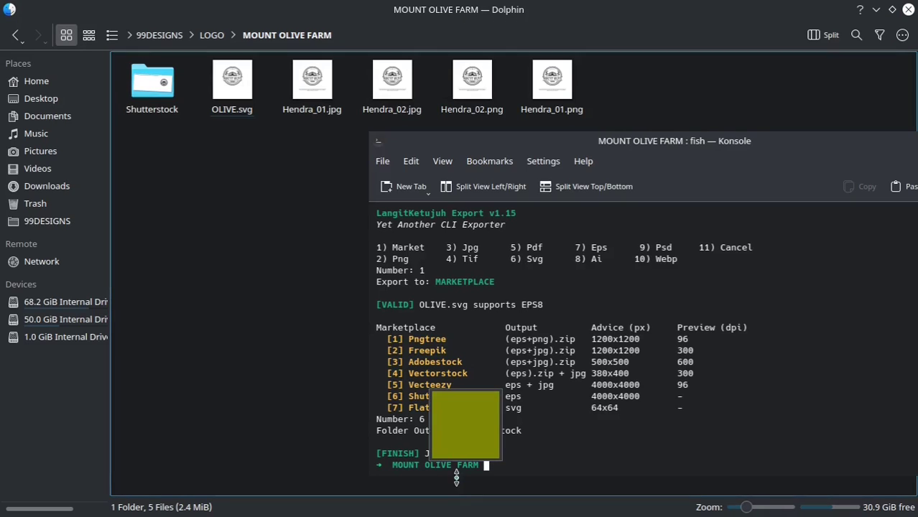
right_click(511, 147)
mouse_move(575, 192)
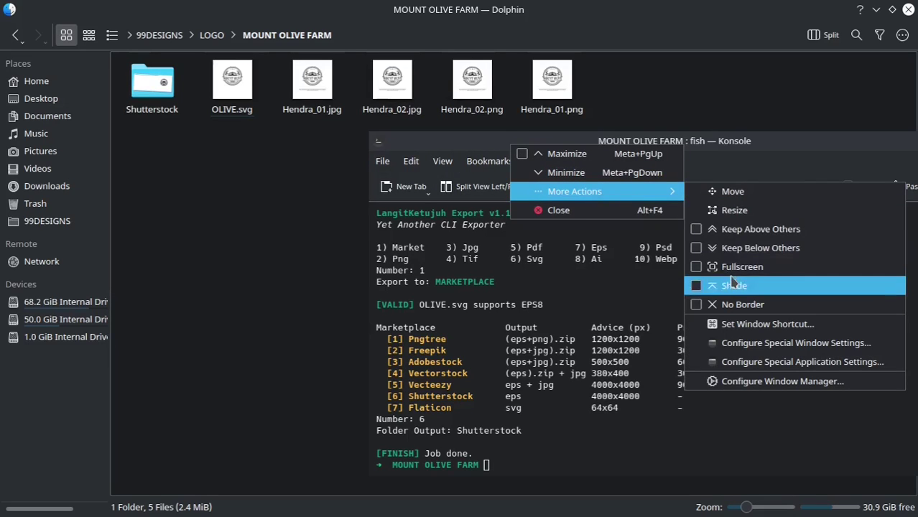
click(739, 230)
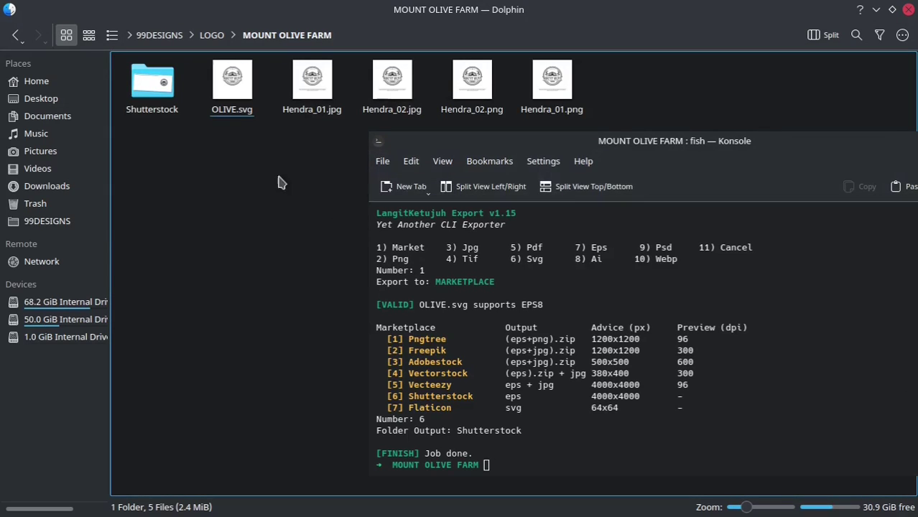
Confirm test01.eps is in the Shutterstock folder, then return to MOUNT OLIVE FARM.
click(156, 88)
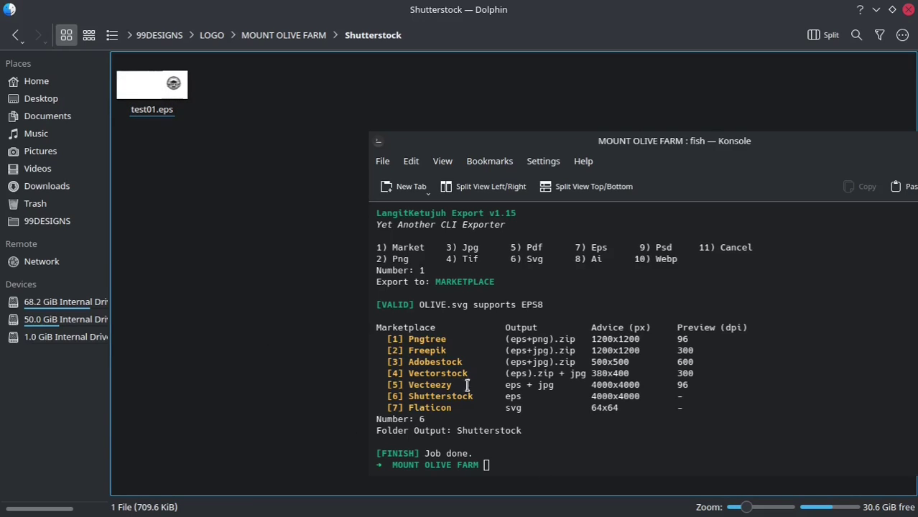
click(15, 33)
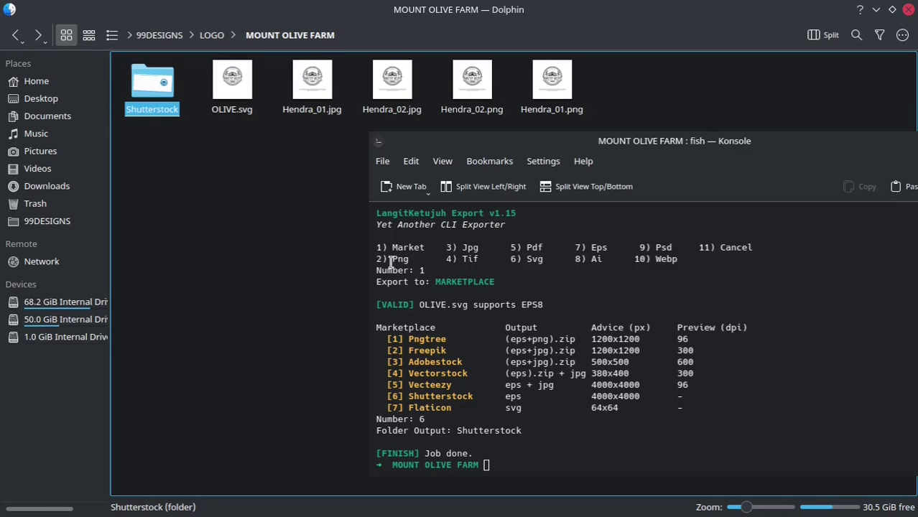
double_click(515, 248)
Recall the l7-export OLIVE.svg test01 command from the fish autosuggestion in Konsole.
click(485, 467)
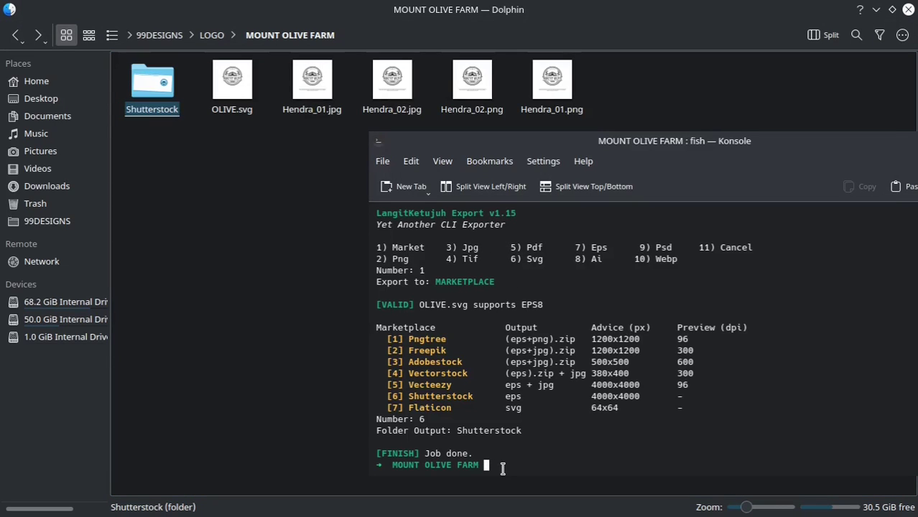
text(l7)
key(Right)
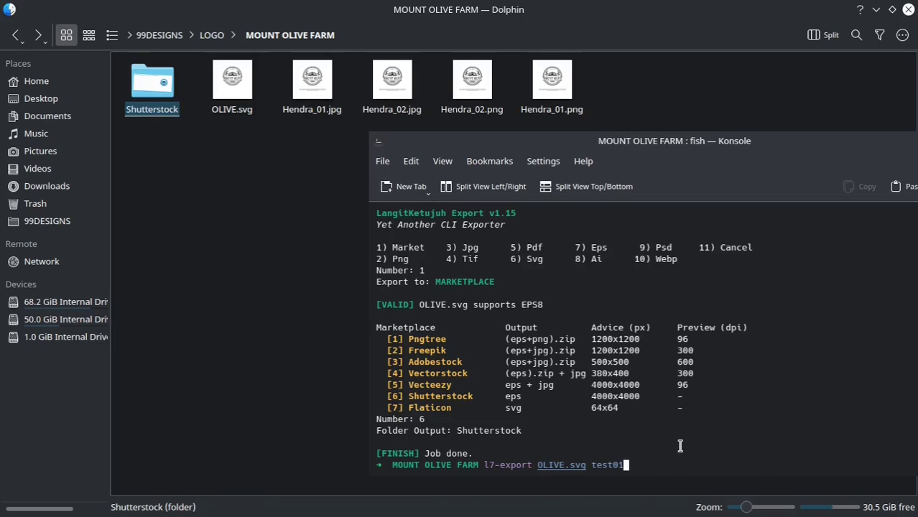
Run l7-export as PDF (5), vector (1), CMYK (2), into folder Pdf, merged (y).
key(Return)
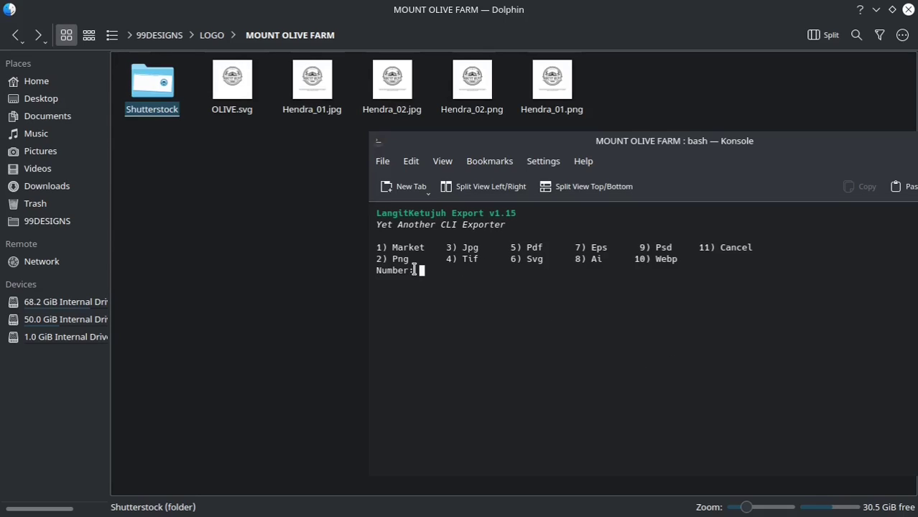
text(5)
key(Return)
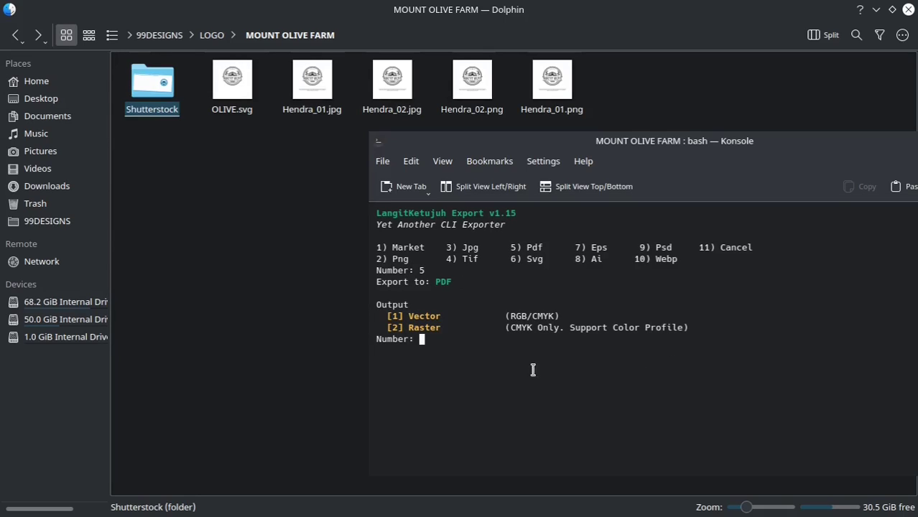
double_click(509, 316)
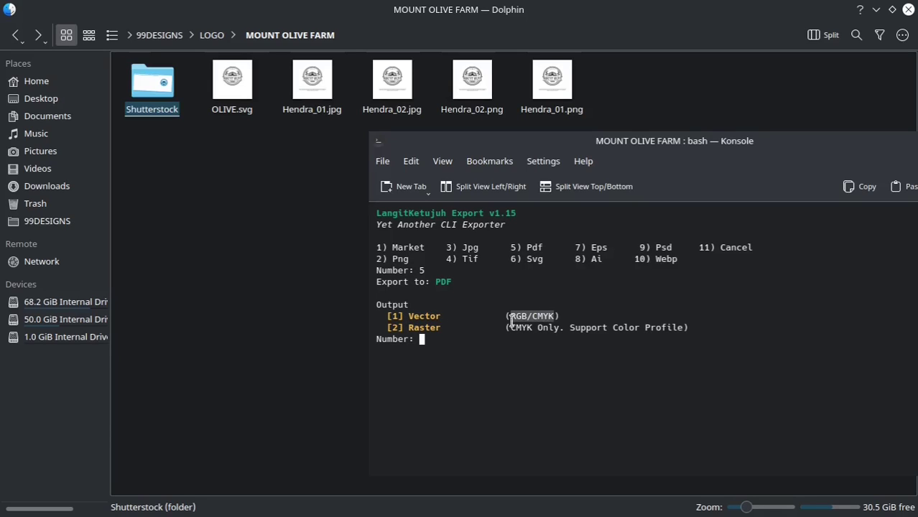
click(438, 334)
text(1)
key(Return)
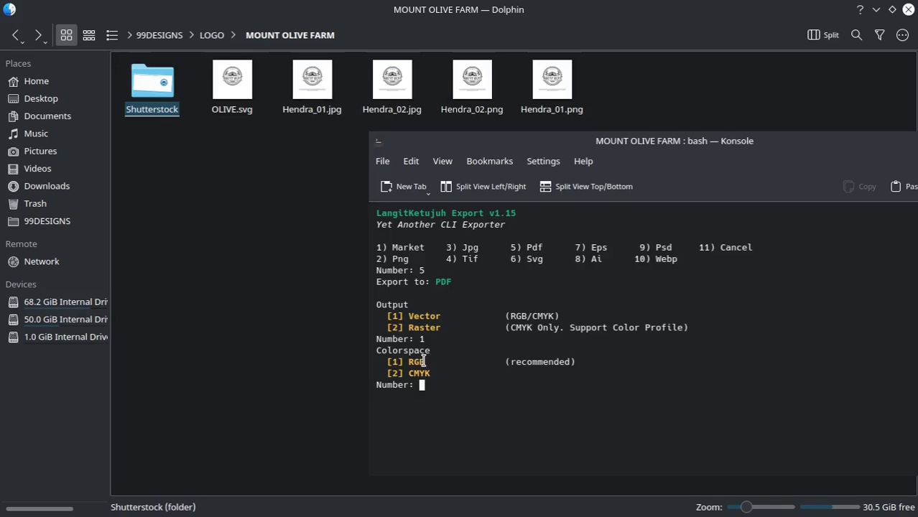
text(2)
key(Return)
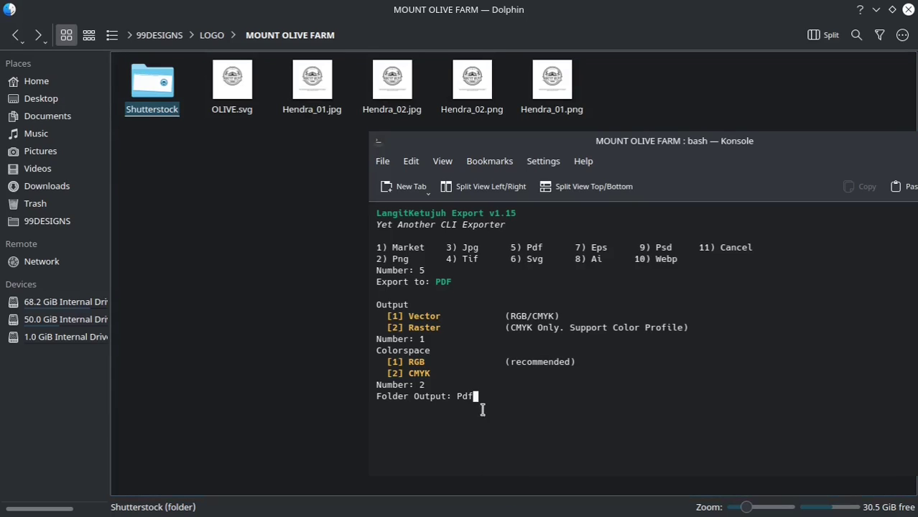
key(Return)
text(y)
key(Return)
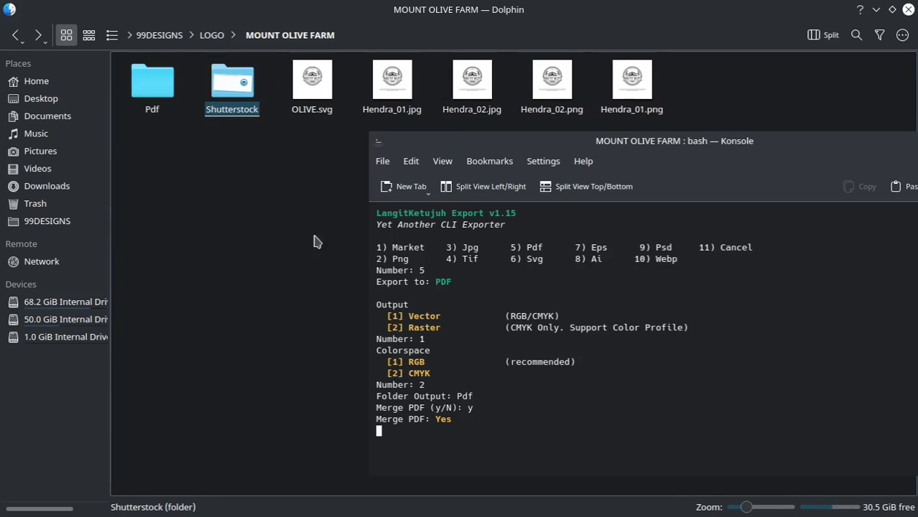
Confirm Pdf-merge-vector-cmyk.pdf in the new Pdf folder and refocus the terminal prompt.
click(153, 102)
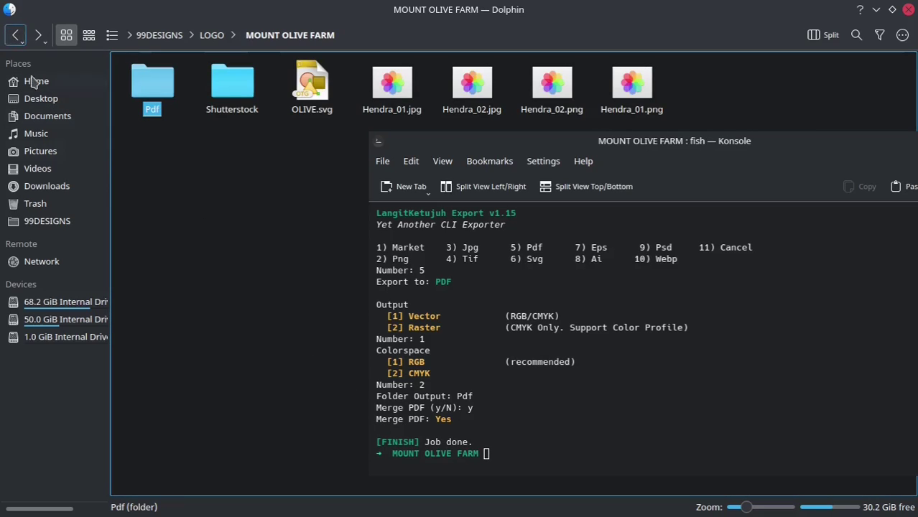
click(15, 34)
click(141, 97)
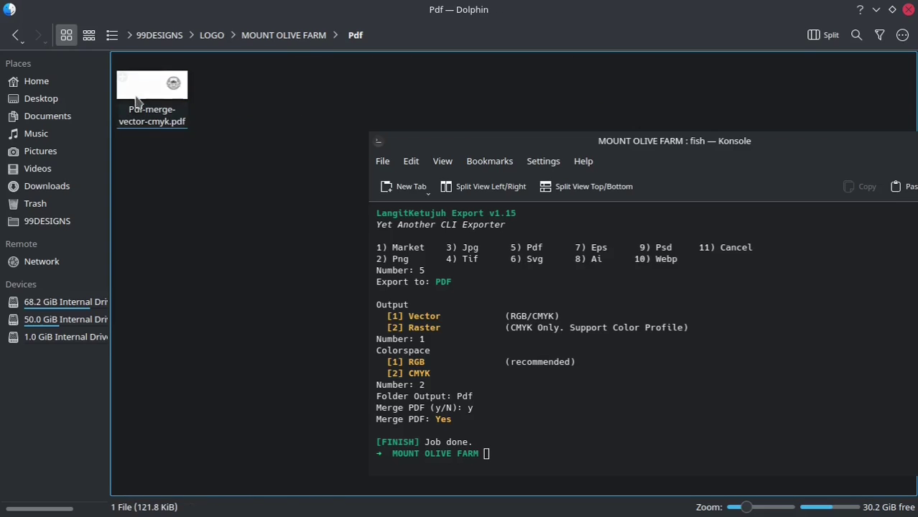
click(16, 34)
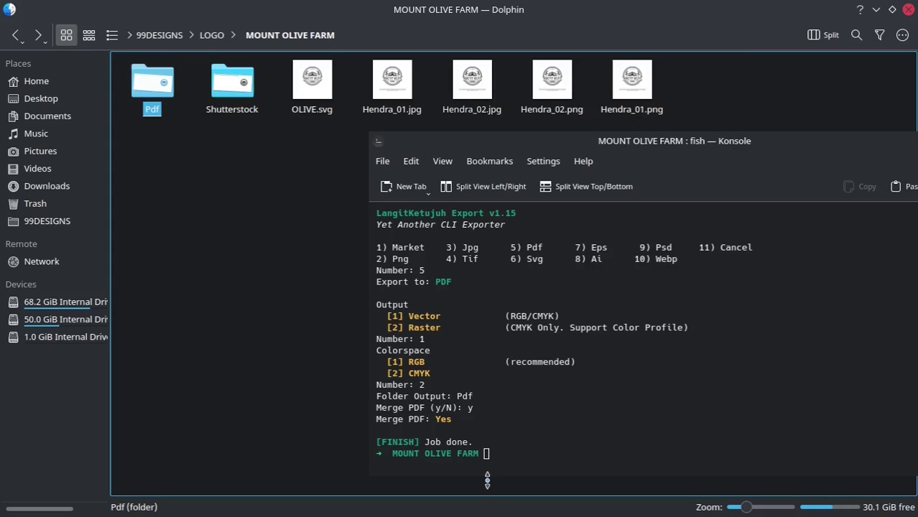
click(486, 453)
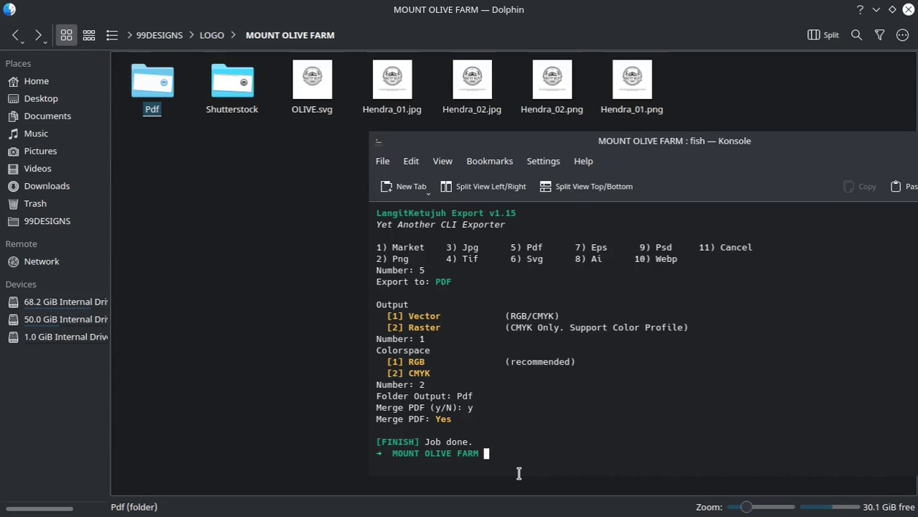
Run l7-export choosing format 8 (Ai) with CMYK colourspace (2) into the Ai folder.
text(l)
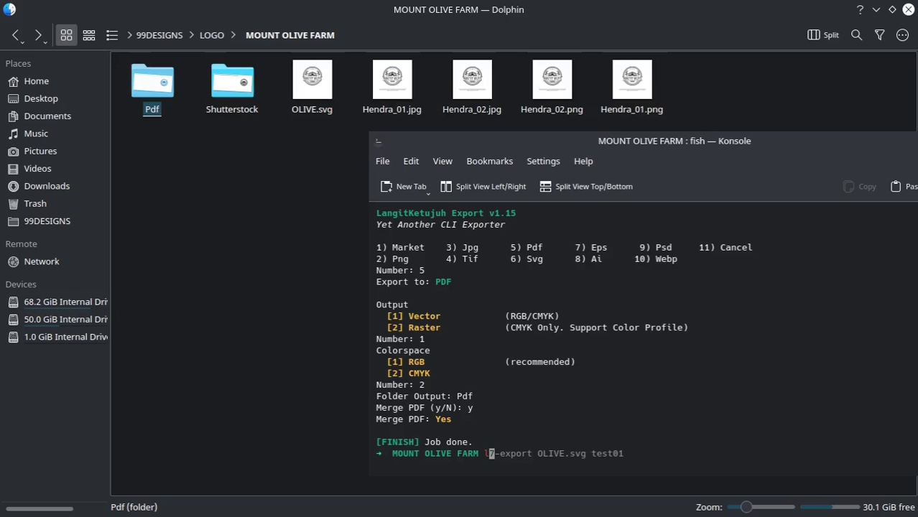
key(Right)
key(Return)
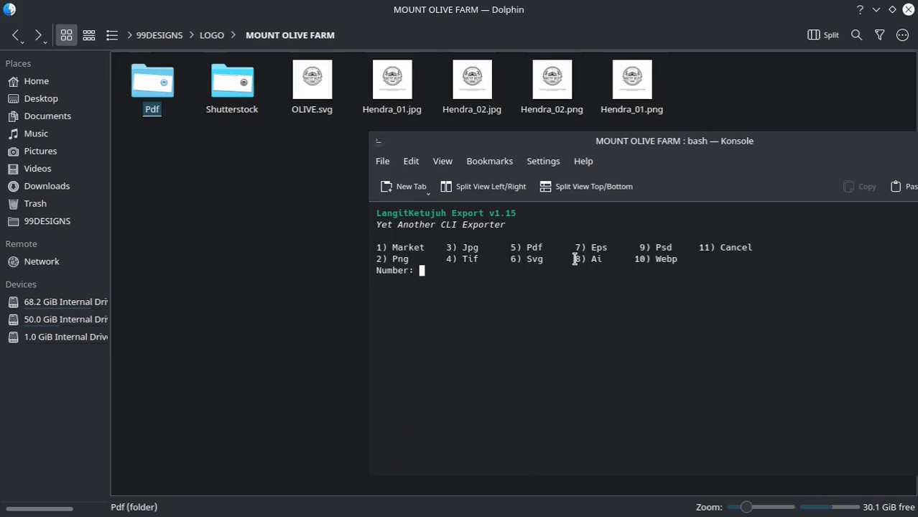
text(8)
key(Return)
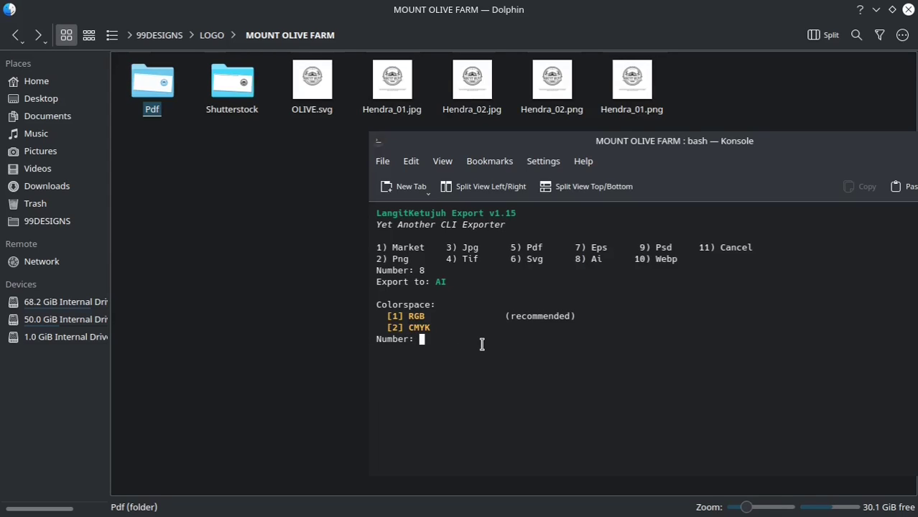
text(2)
key(Return)
key(Return)
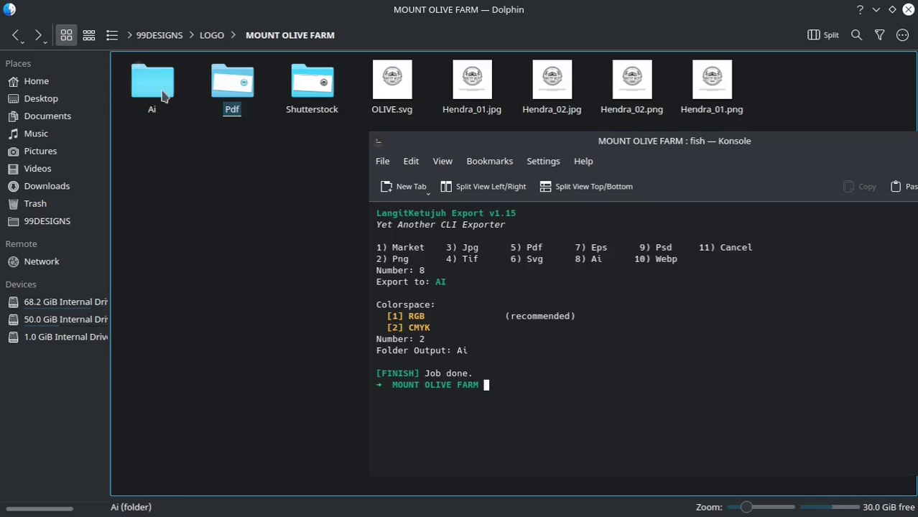
Confirm test01-cmyk.ai in the Ai folder and close the Konsole window.
click(158, 92)
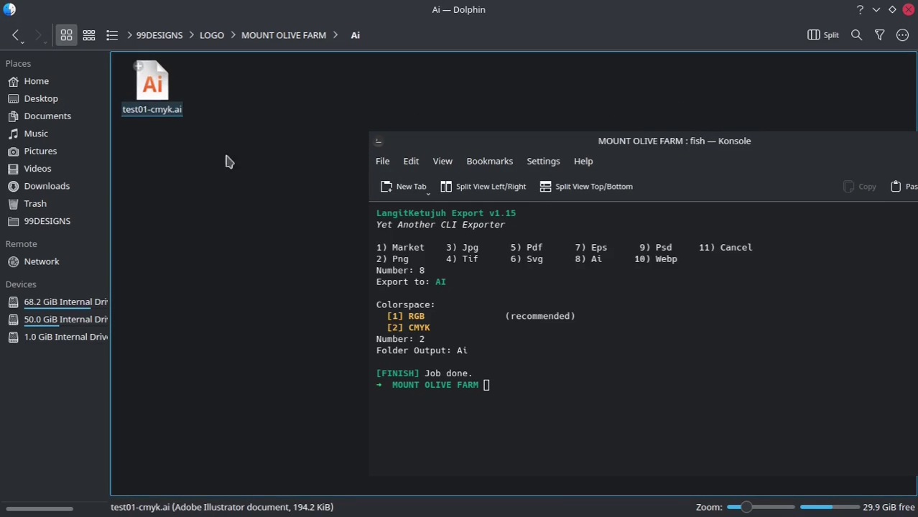
drag(531, 153, 463, 109)
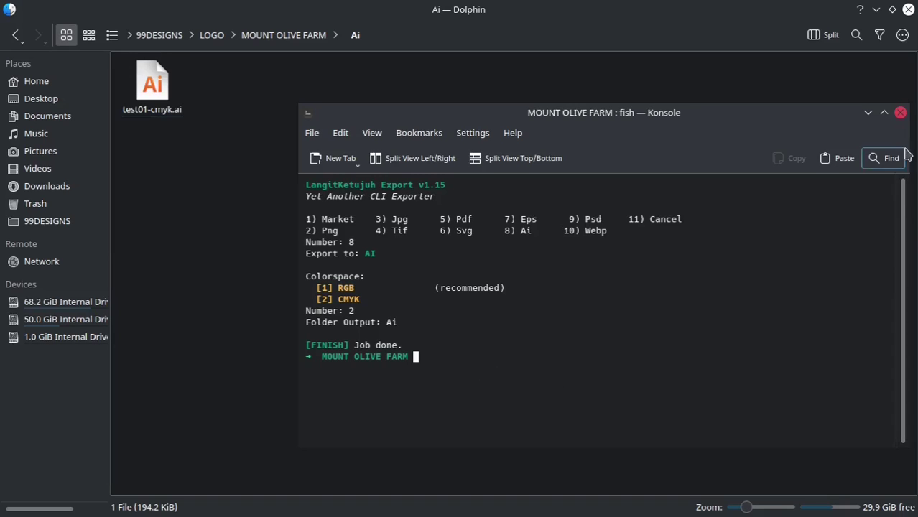
click(900, 113)
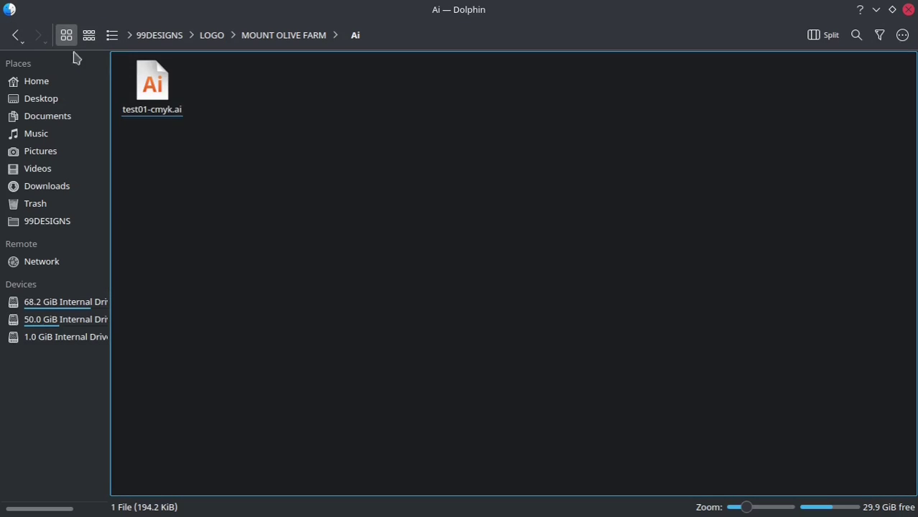
Return to MOUNT OLIVE FARM and select the Ai, Pdf and Shutterstock folders.
click(16, 35)
drag(343, 203, 144, 71)
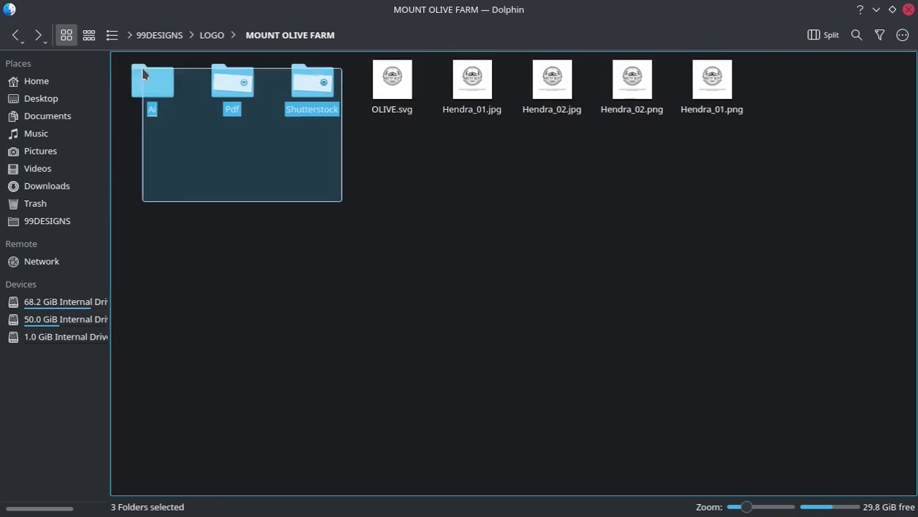
click(359, 234)
mouse_move(360, 223)
mouse_down()
mouse_move(175, 112)
mouse_move(143, 72)
mouse_up()
click(367, 209)
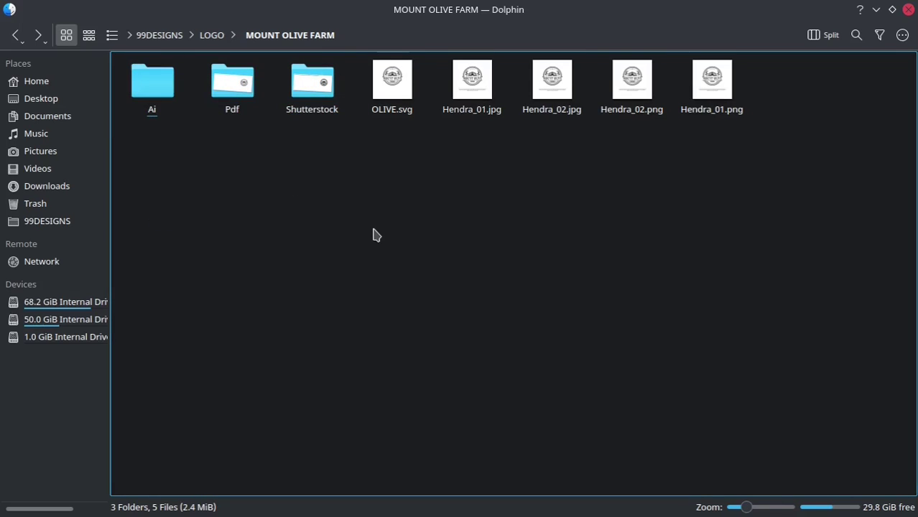